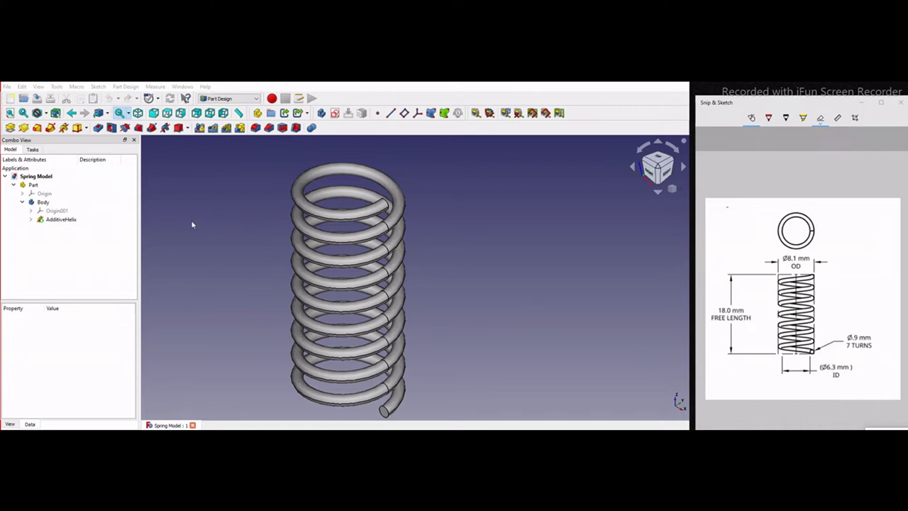
Orbit and zoom the finished spring to inspect it from several angles.
left_click(427, 280)
left_click_drag(428, 279, 294, 312)
left_click_drag(422, 301, 470, 280)
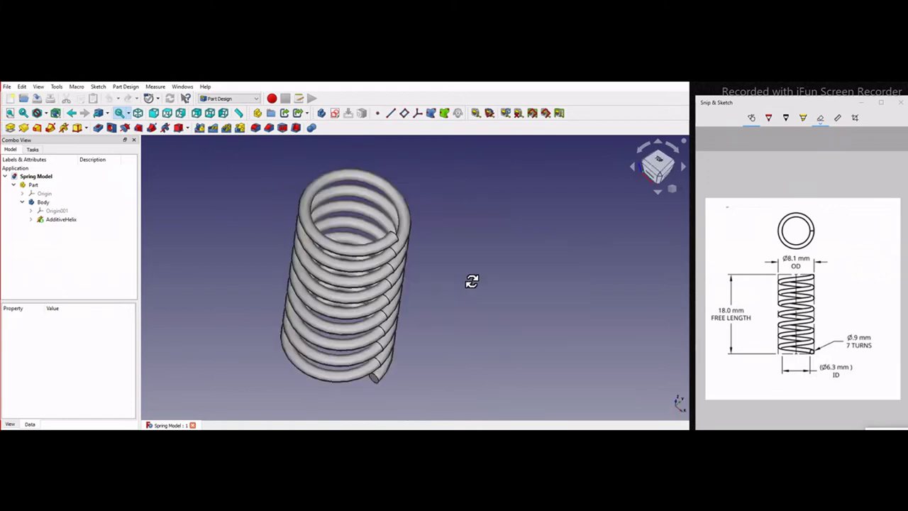
left_click_drag(510, 257, 561, 273)
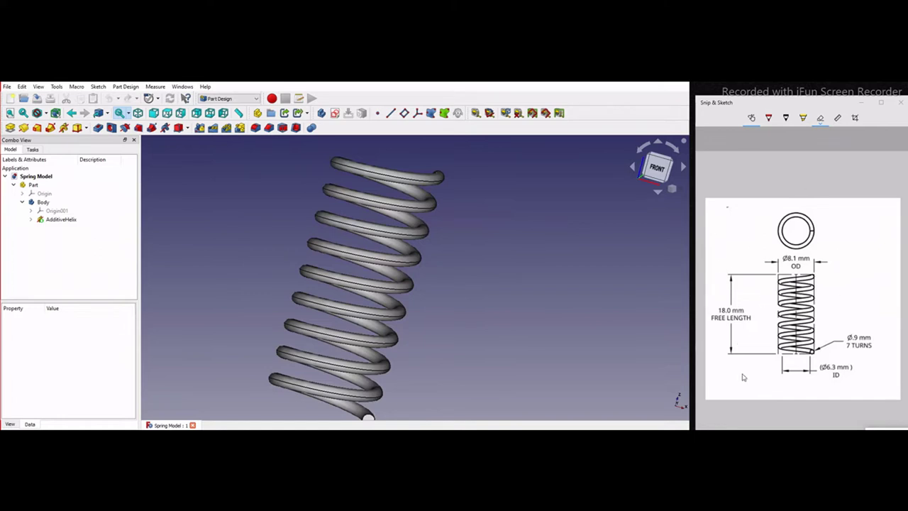
scroll(327, 334, "down", 3)
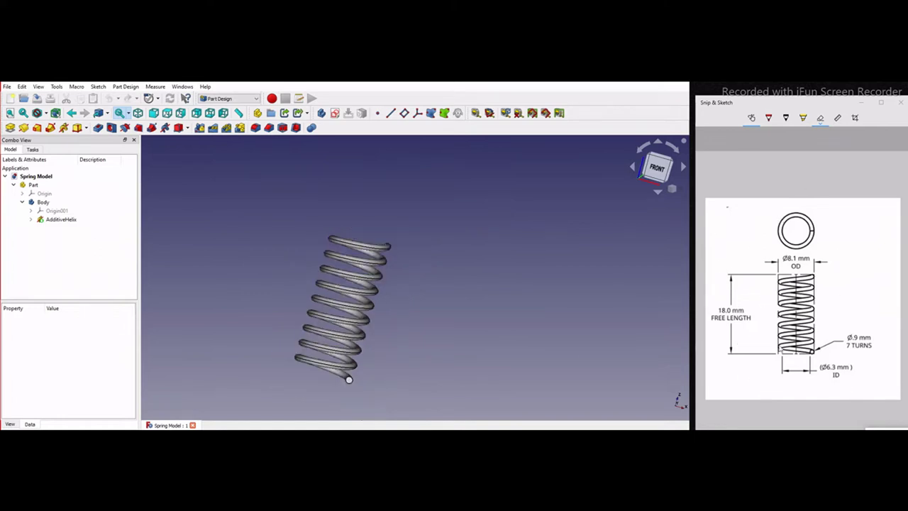
scroll(301, 368, "up", 3)
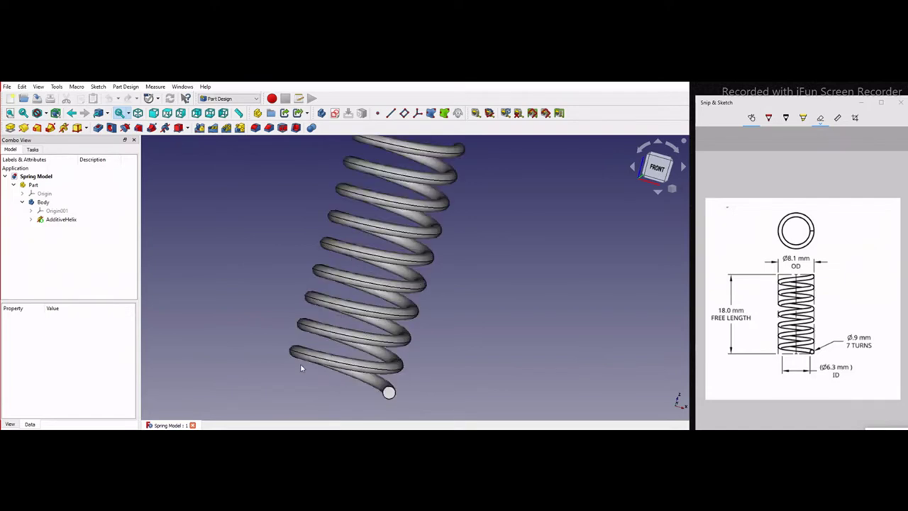
scroll(267, 366, "up", 1)
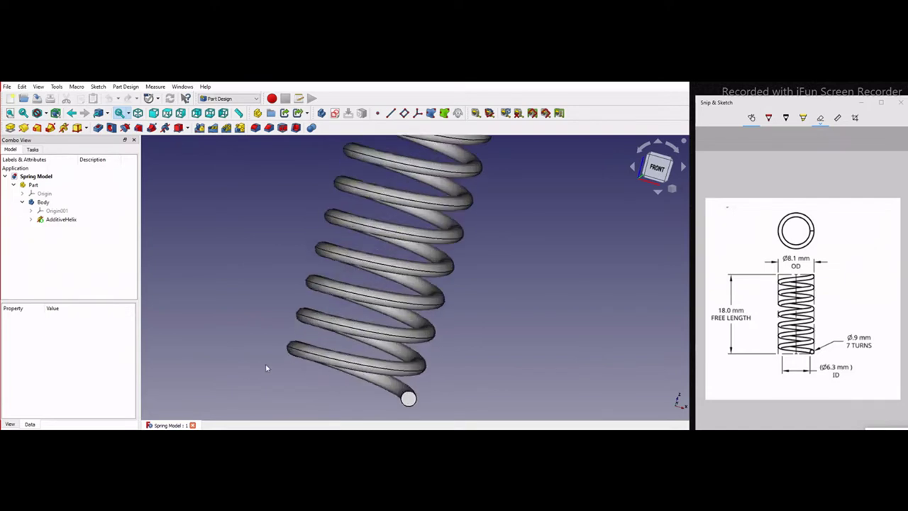
scroll(278, 343, "down", 3)
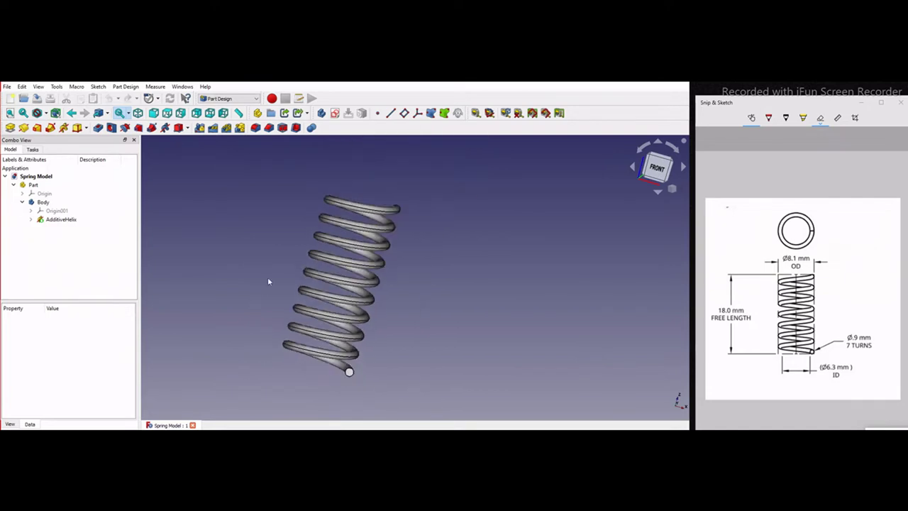
Close the Spring Model document and start a new Unnamed document.
middle_click_drag(279, 278, 211, 299)
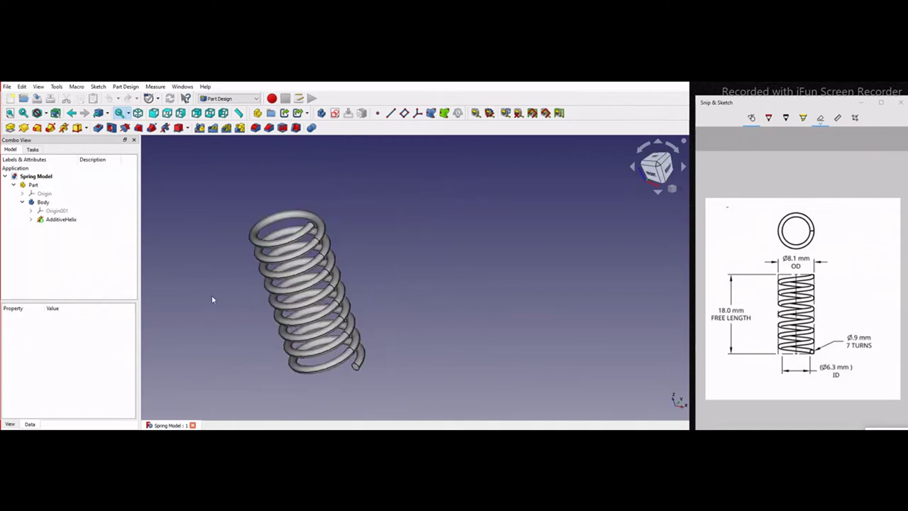
left_click(192, 425)
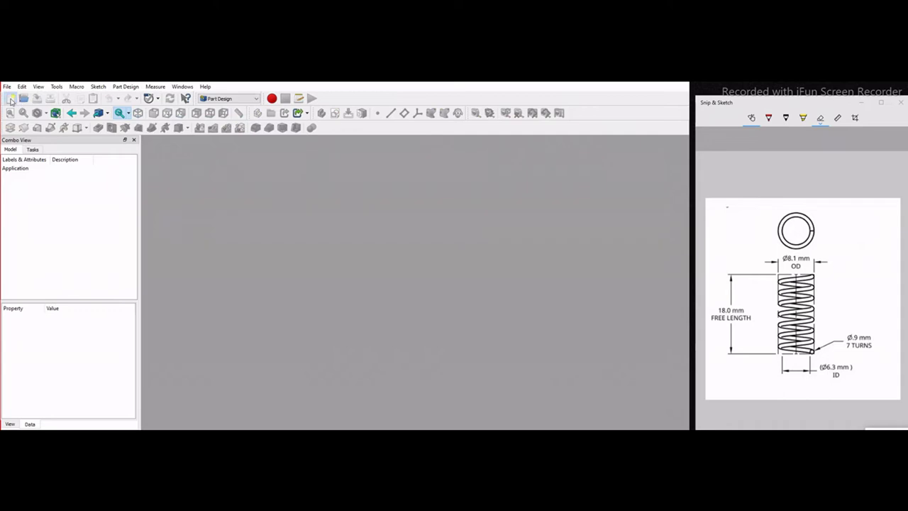
key("ctrl+n")
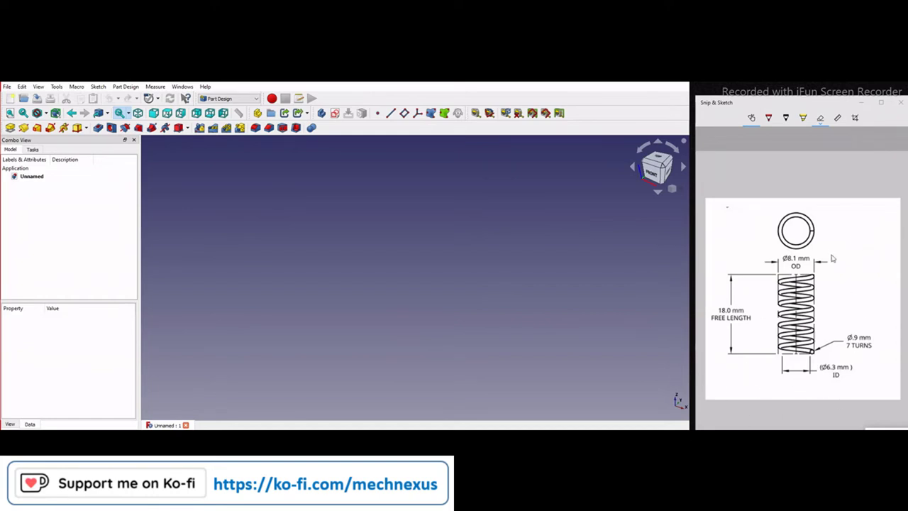
Underline the OD, 18.0 mm free length, 7 TURNS and ID callouts in red.
left_click(768, 118)
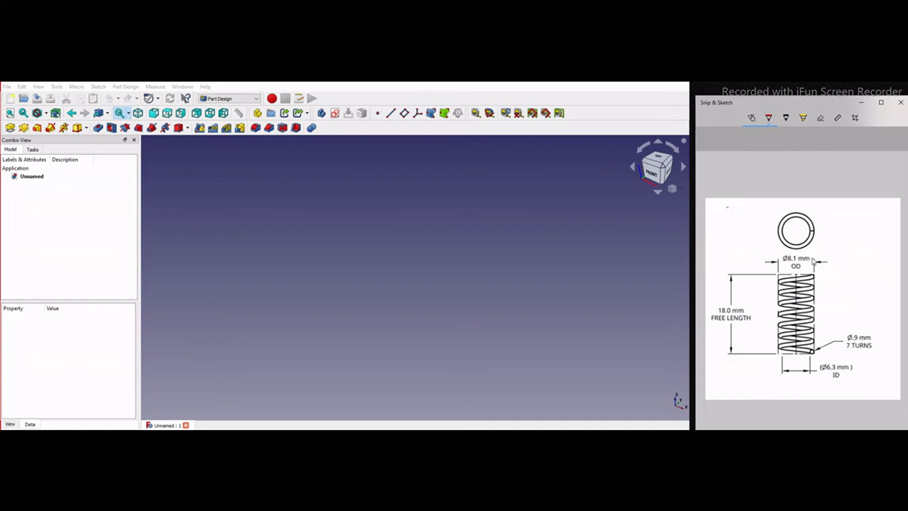
left_click_drag(822, 378, 853, 374)
left_click_drag(786, 266, 809, 259)
left_click_drag(731, 305, 748, 297)
left_click_drag(844, 331, 860, 326)
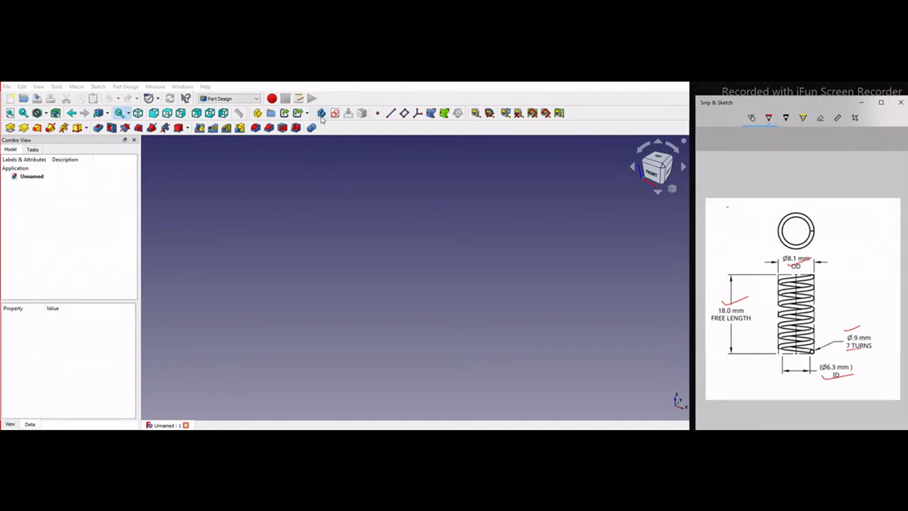
Create a Body, show its Origin planes, select XZ_Plane and start a new sketch.
left_click(322, 115)
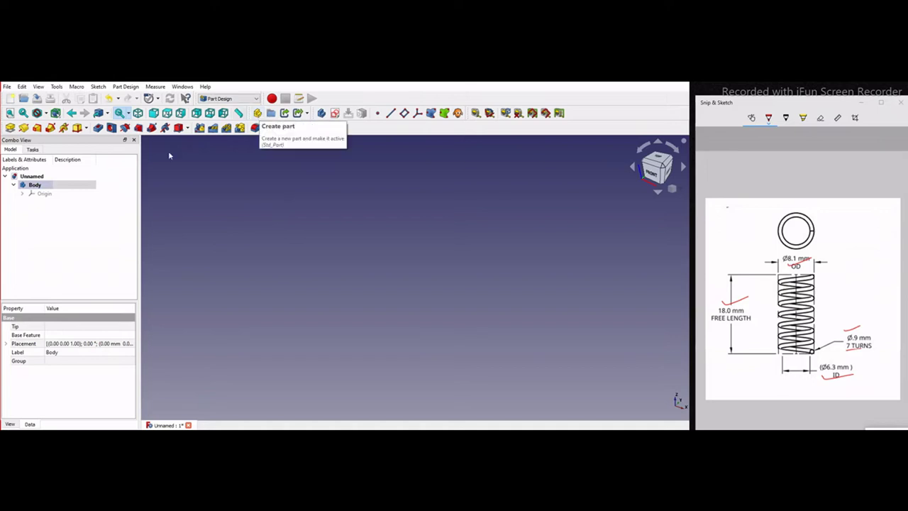
left_click(41, 195)
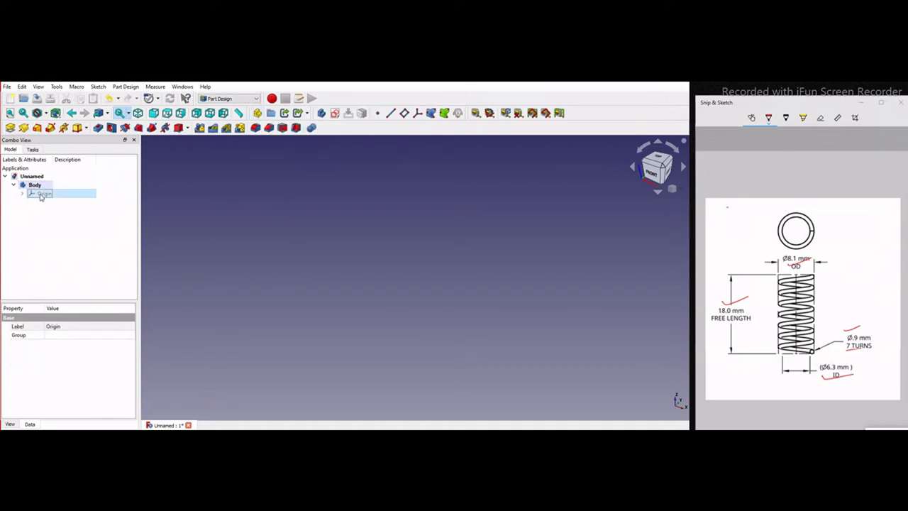
key("space")
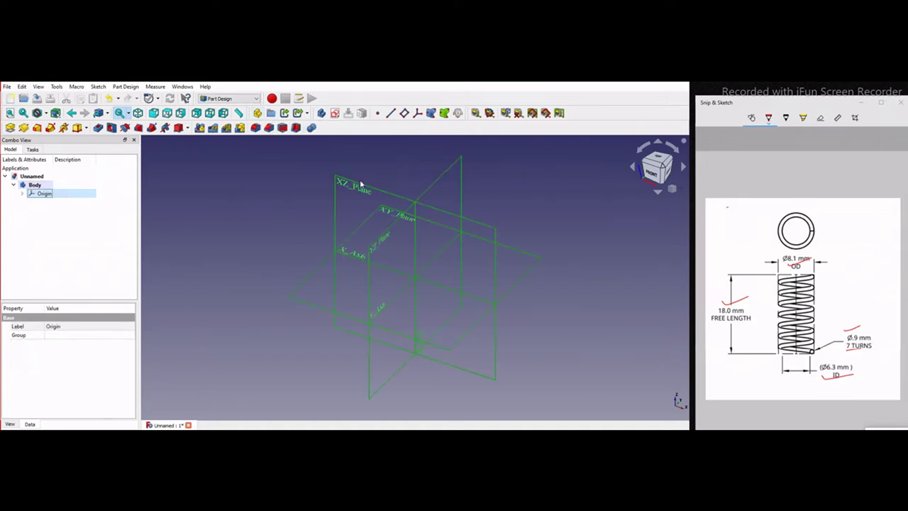
scroll(417, 266, "down", 4)
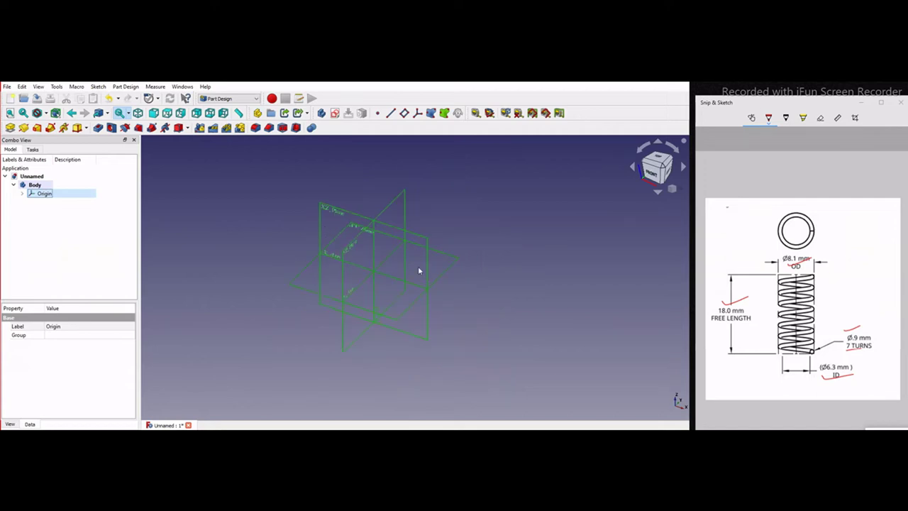
scroll(257, 161, "up", 5)
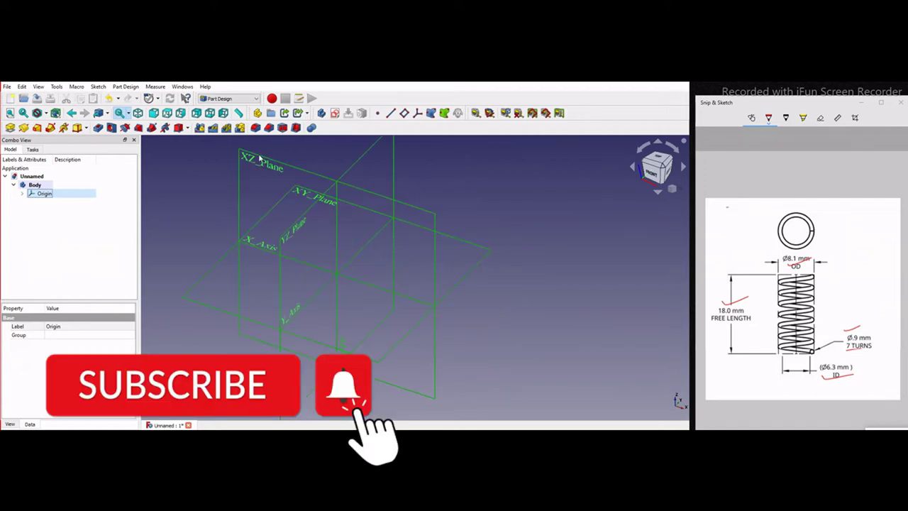
left_click(260, 159)
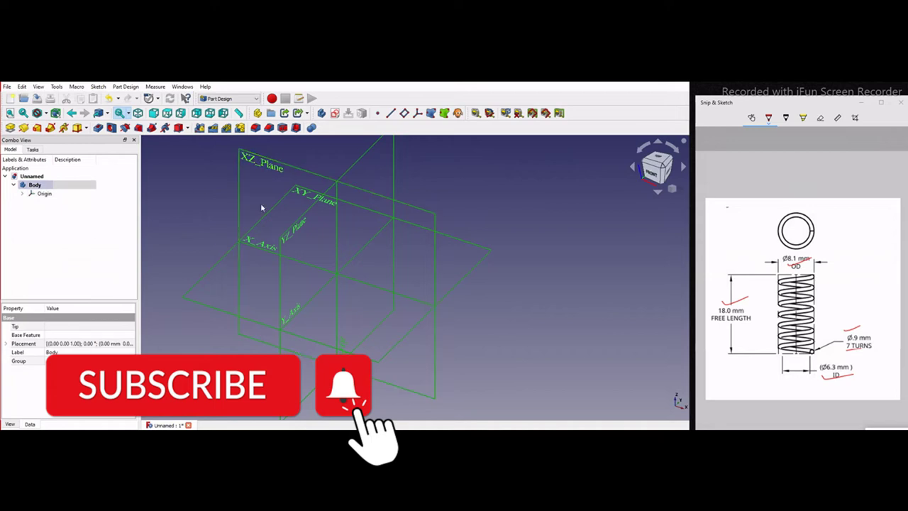
left_click(338, 114)
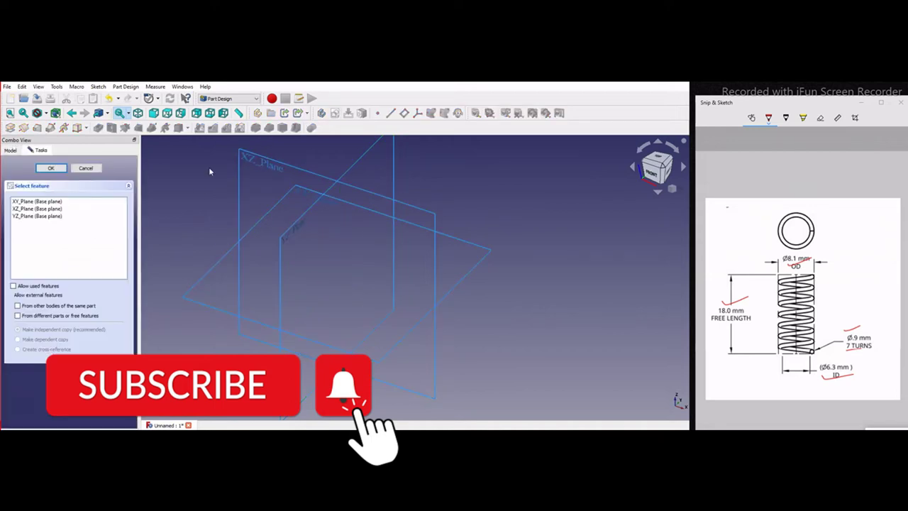
Base the sketch on XZ_Plane and hide the Origin planes.
left_click(246, 156)
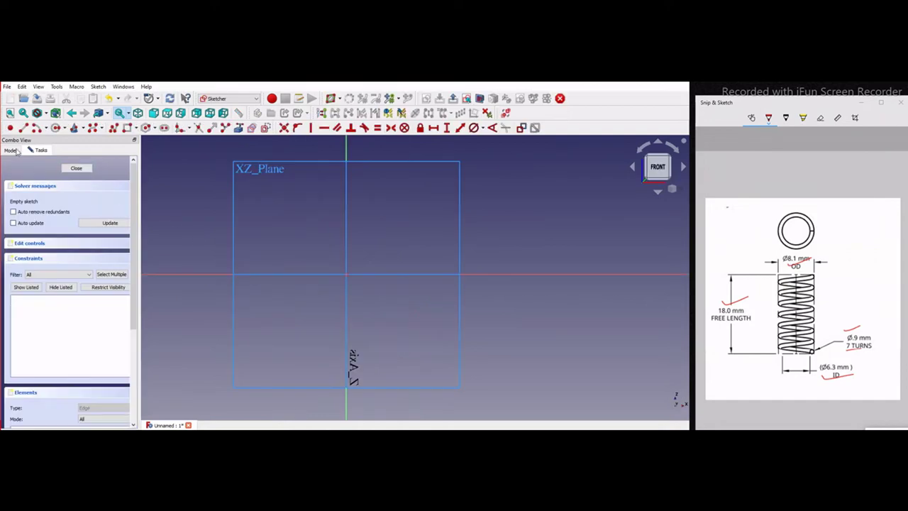
left_click(10, 150)
left_click(44, 195)
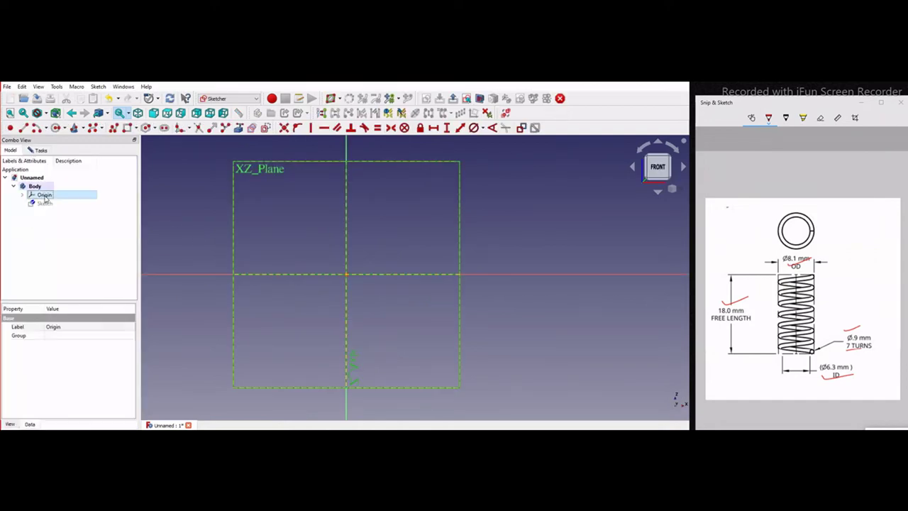
key("space")
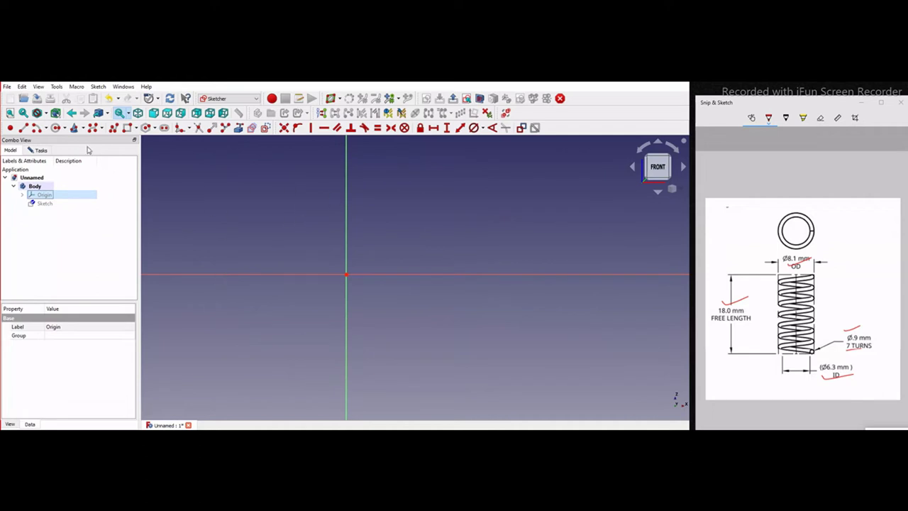
left_click(541, 290)
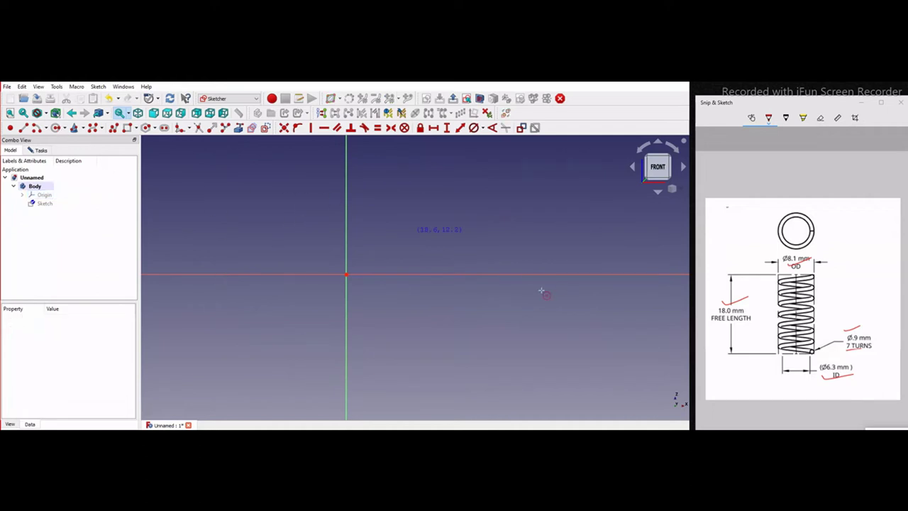
Draw a small circle centred on the horizontal axis, offset from the vertical axis.
left_click(466, 276)
left_click(477, 255)
left_click(769, 118)
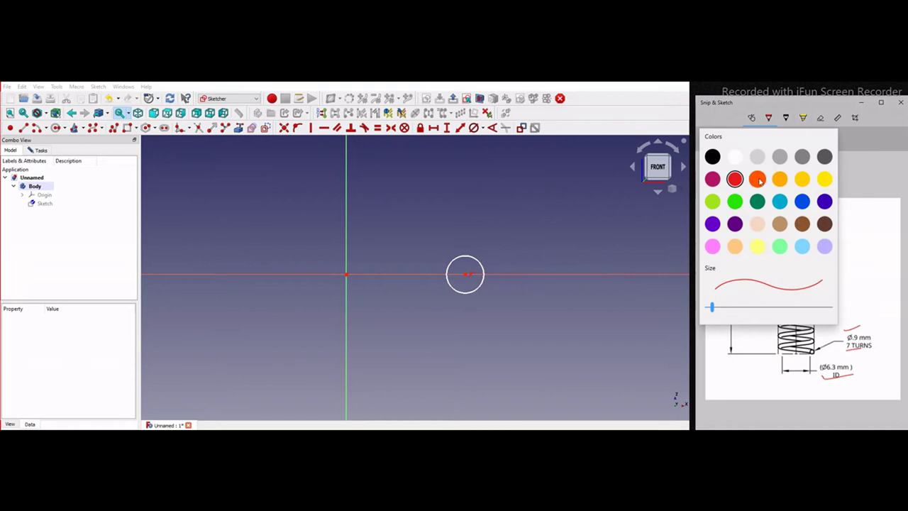
left_click(759, 182)
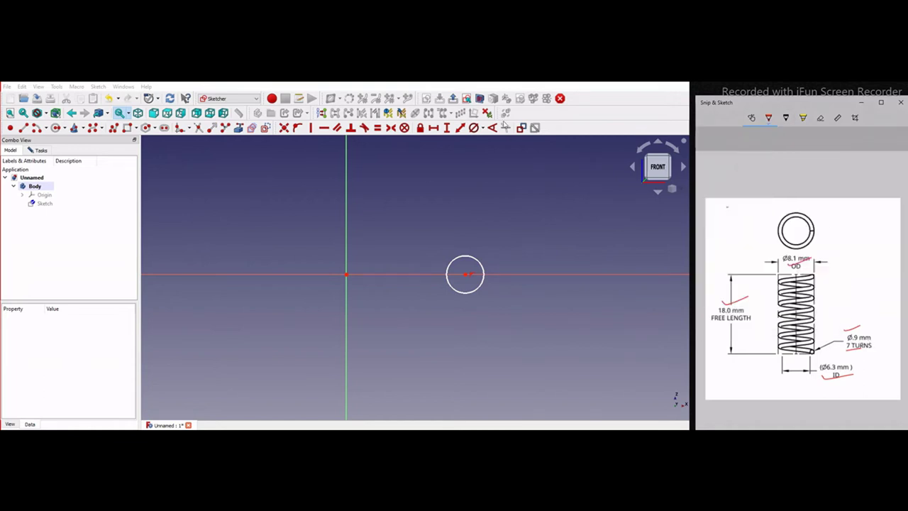
Constrain the circle's diameter to 0.9 mm.
left_click(483, 128)
left_click(489, 147)
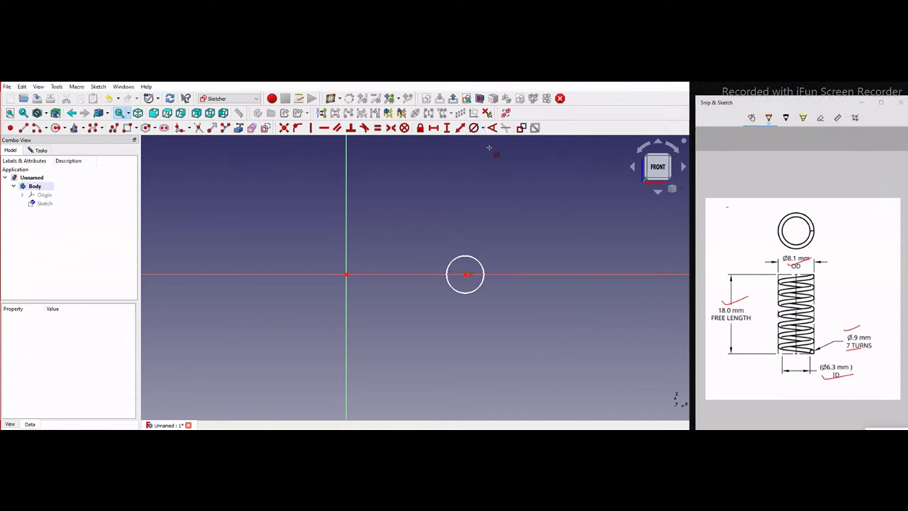
left_click(484, 271)
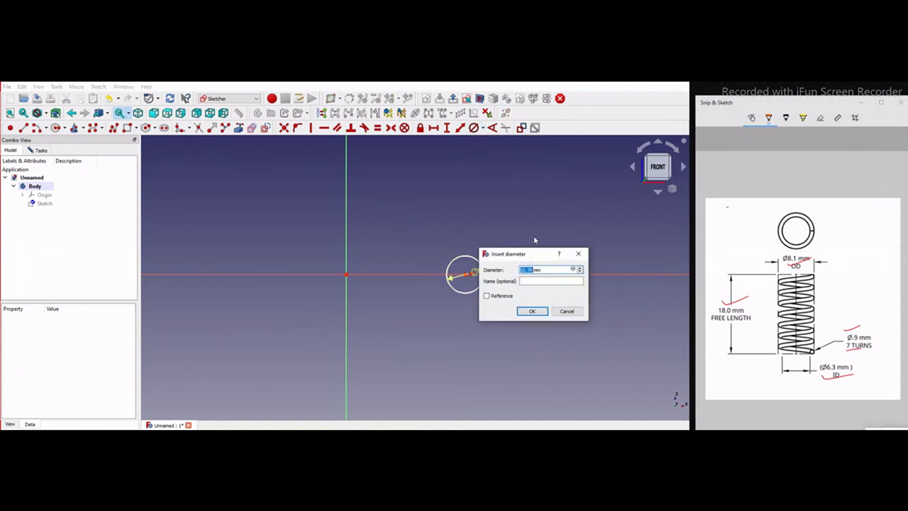
type("0.9")
left_click(541, 315)
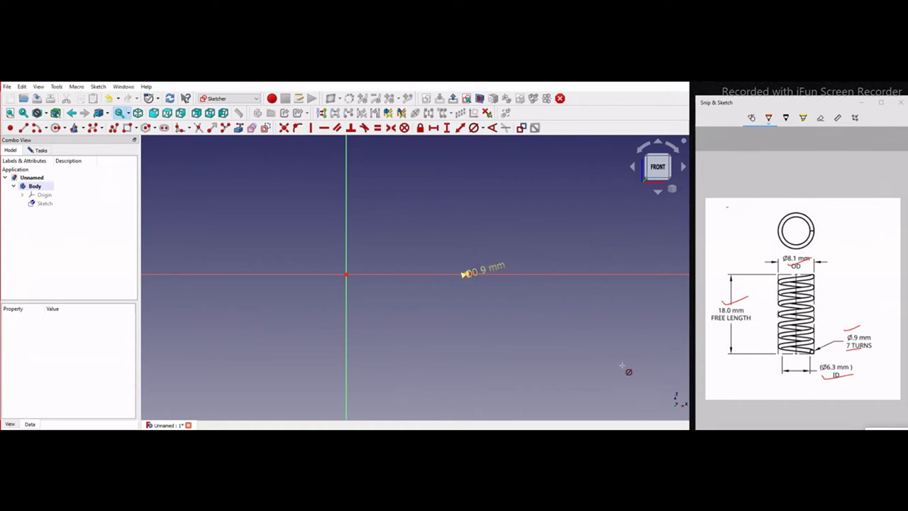
scroll(461, 277, "up", 5)
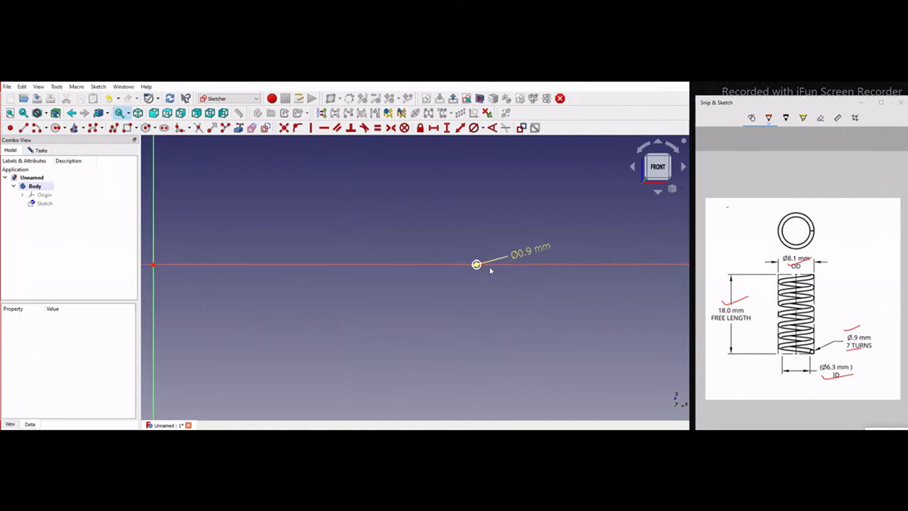
scroll(554, 255, "up", 2)
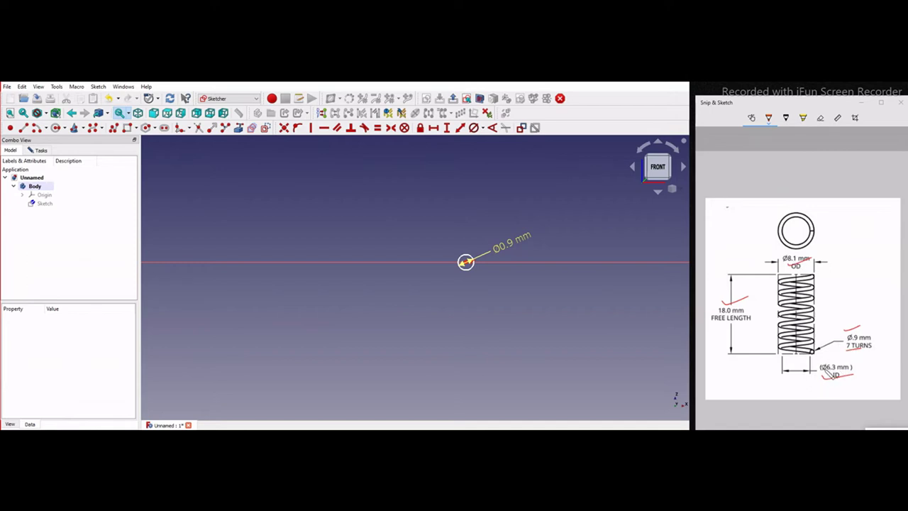
scroll(454, 298, "down", 5)
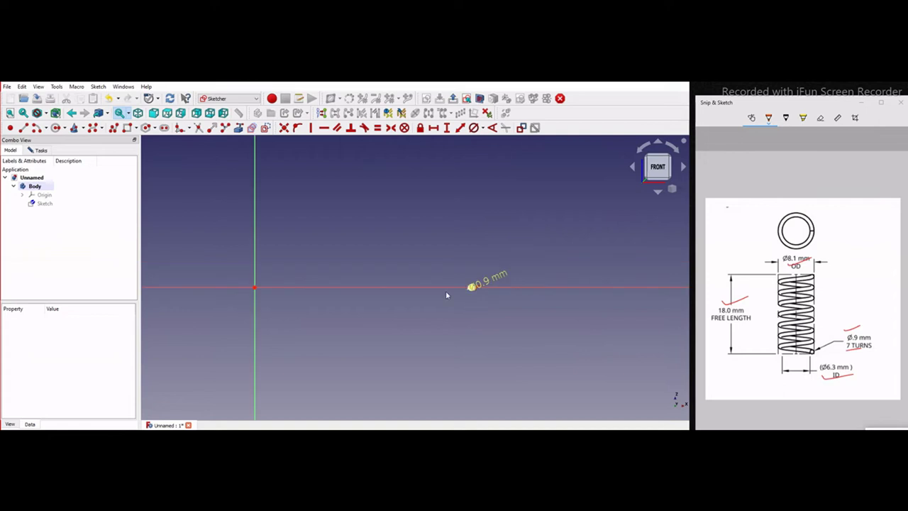
Dimension the horizontal distance from the sketch origin to the circle centre, then bring up Windows search.
left_click(474, 127)
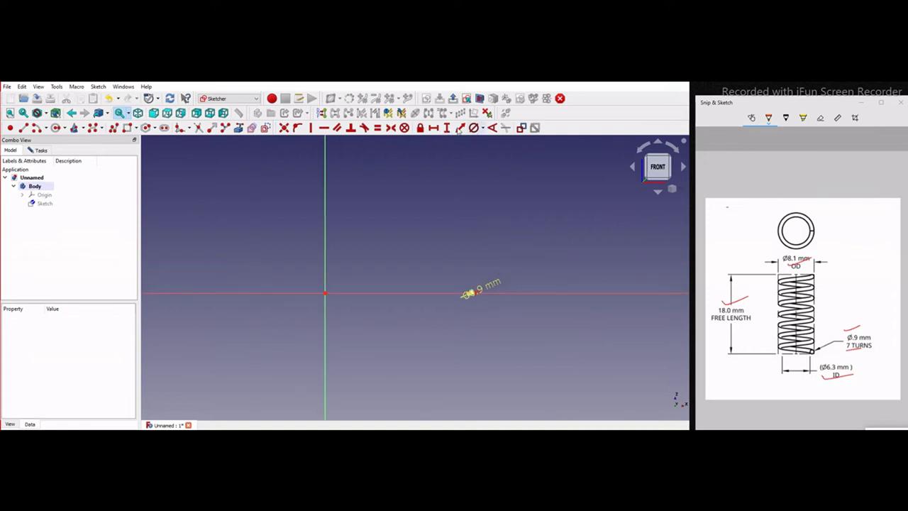
left_click(325, 293)
scroll(471, 300, "up", 2)
scroll(469, 290, "up", 2)
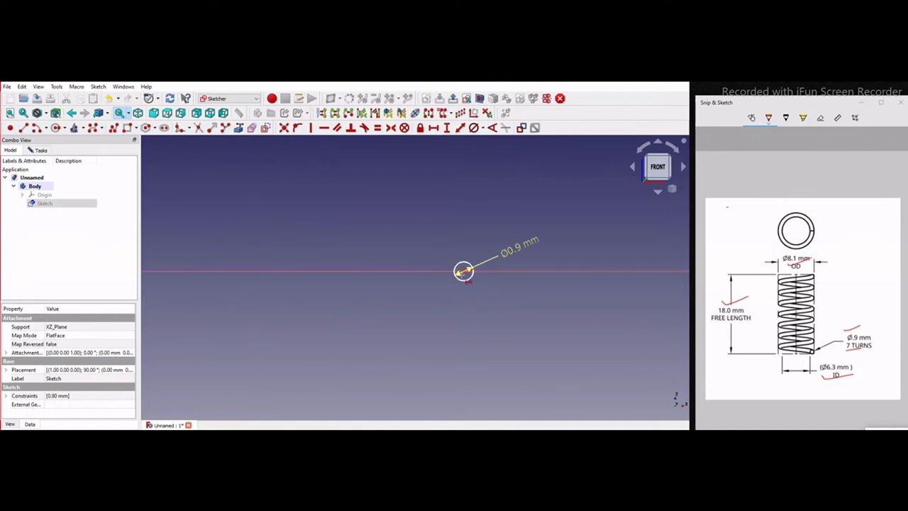
left_click(460, 271)
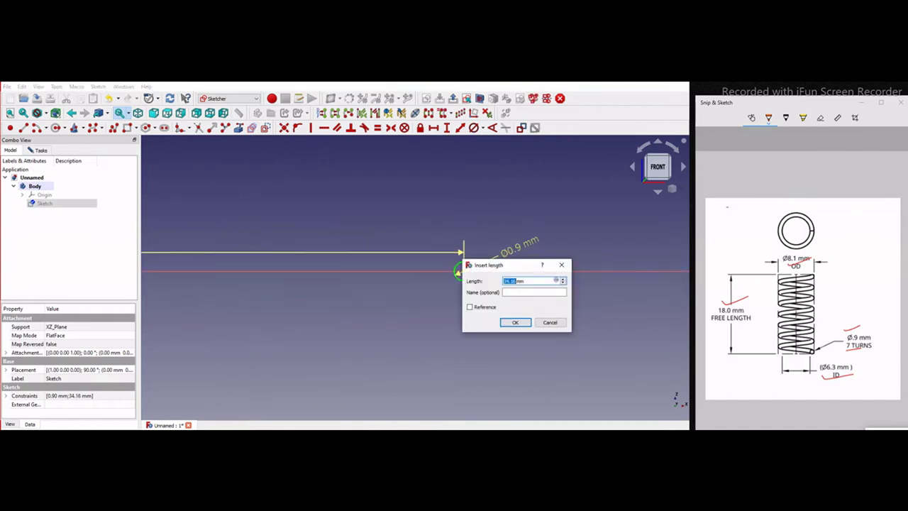
key("super")
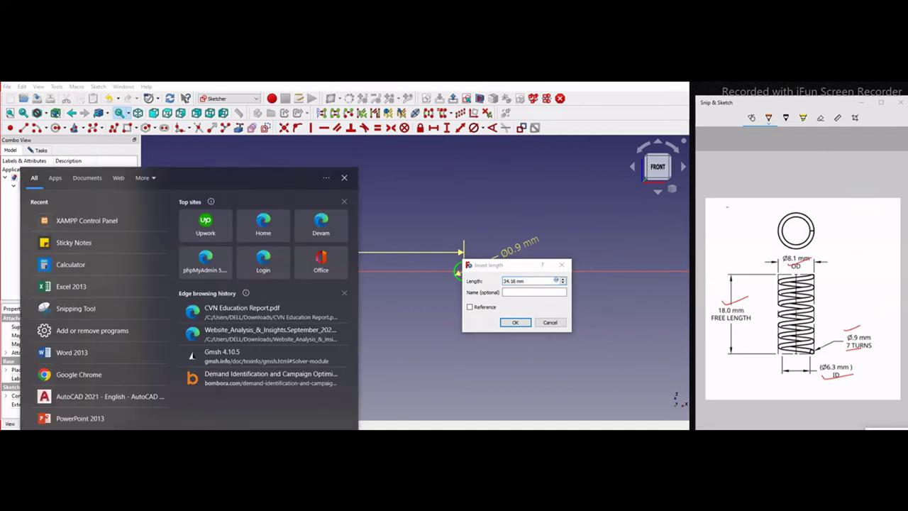
Launch Calculator and compute 6.3 ÷ 2.
type("ca")
key("Return")
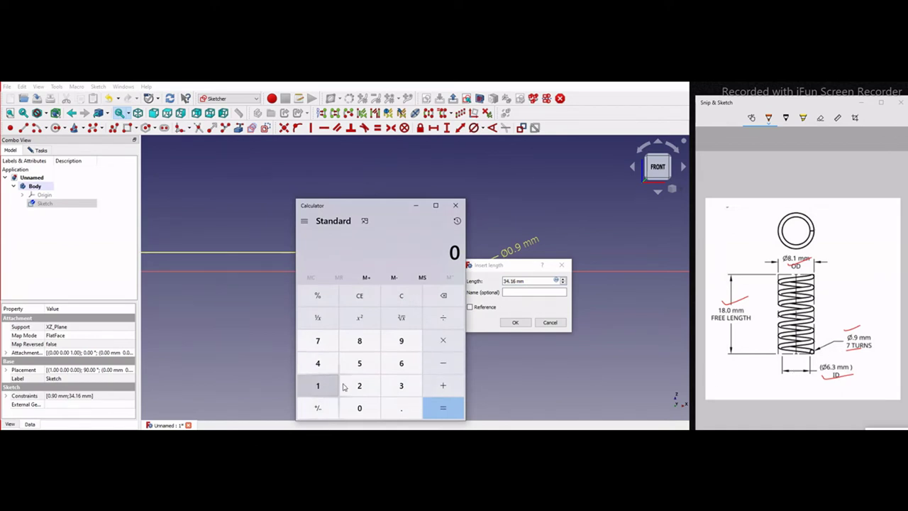
left_click(400, 363)
left_click(401, 407)
left_click(401, 385)
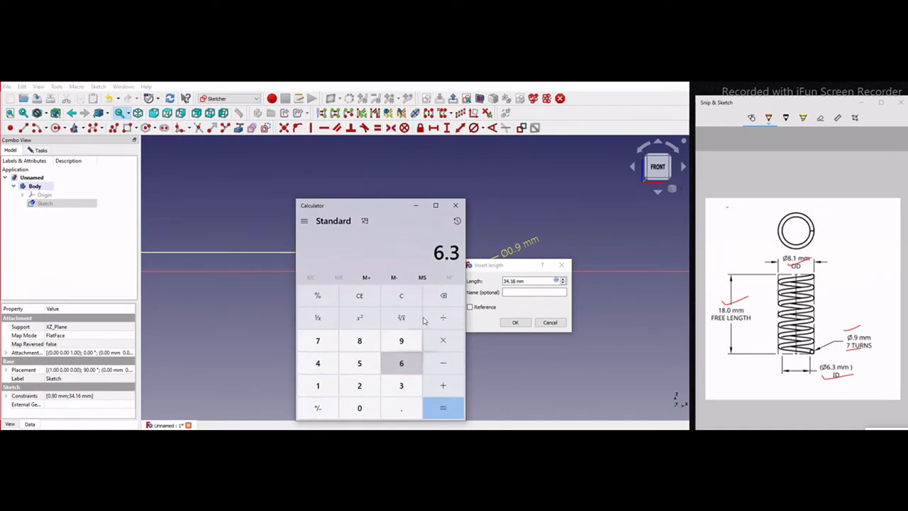
left_click(441, 317)
left_click(359, 385)
left_click(450, 406)
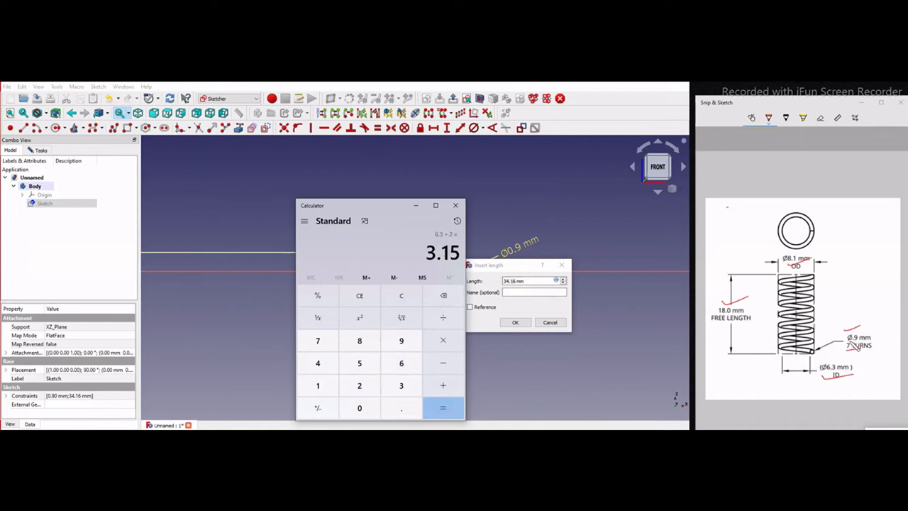
Compute 0.9 ÷ 2 = 0.45 and review the calculation history.
left_click(399, 297)
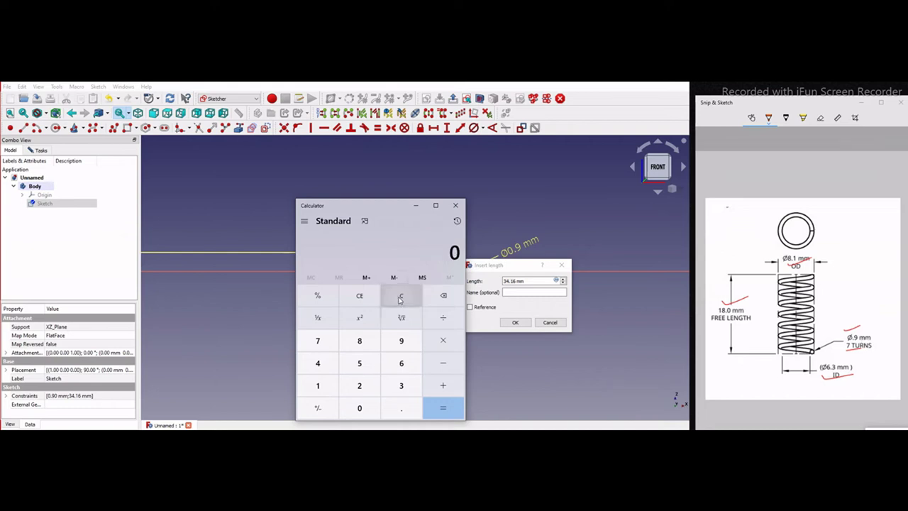
left_click(402, 339)
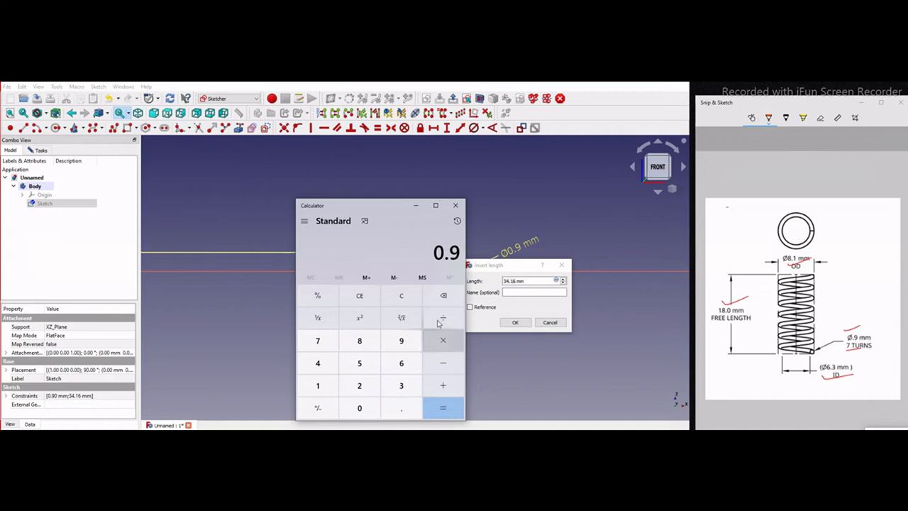
left_click(442, 318)
left_click(359, 385)
left_click(447, 410)
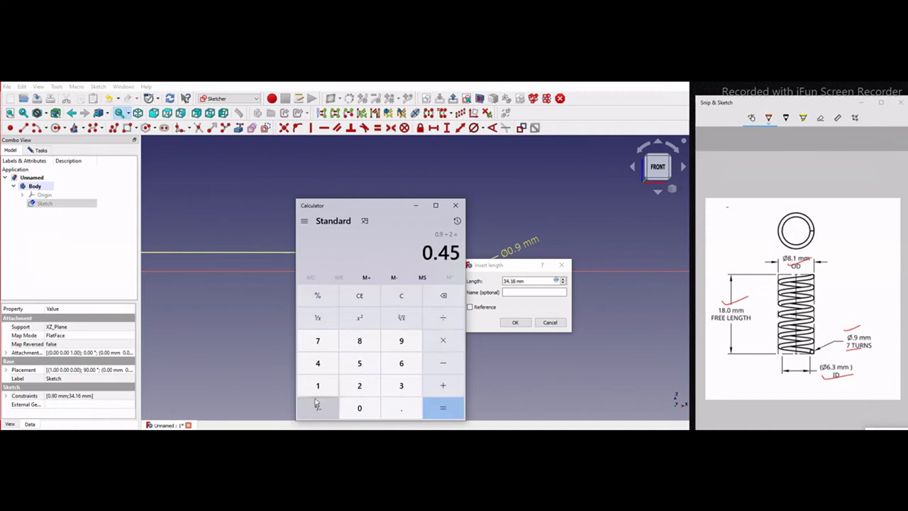
left_click(456, 222)
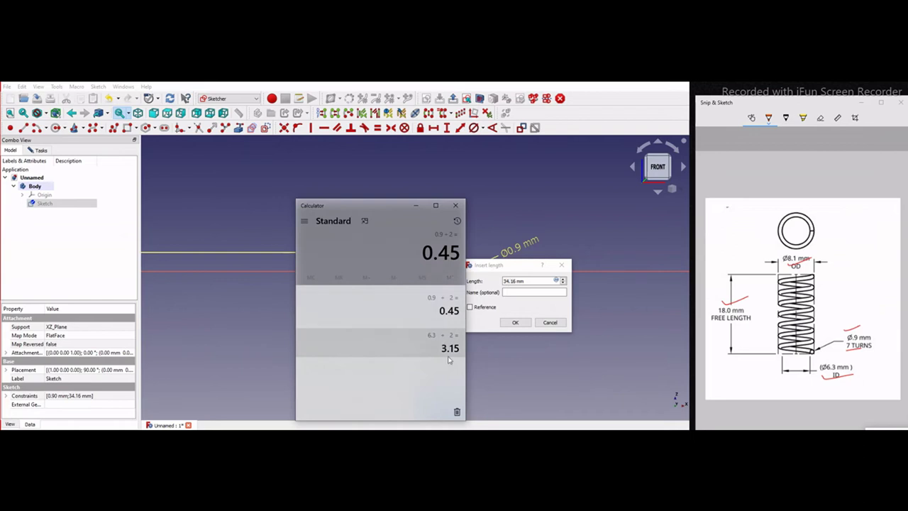
left_click(397, 274)
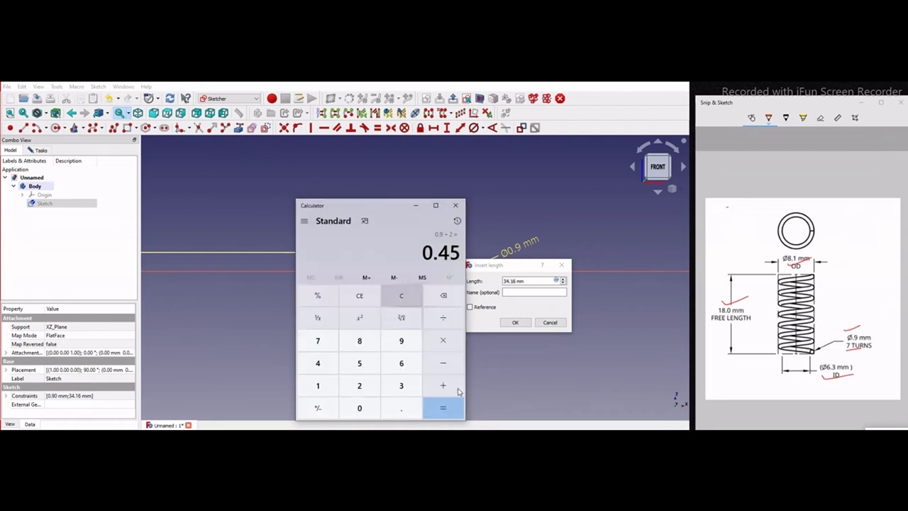
Add 0.45 + 3.15 to get 3.6, then minimize Calculator.
left_click(443, 385)
left_click(401, 385)
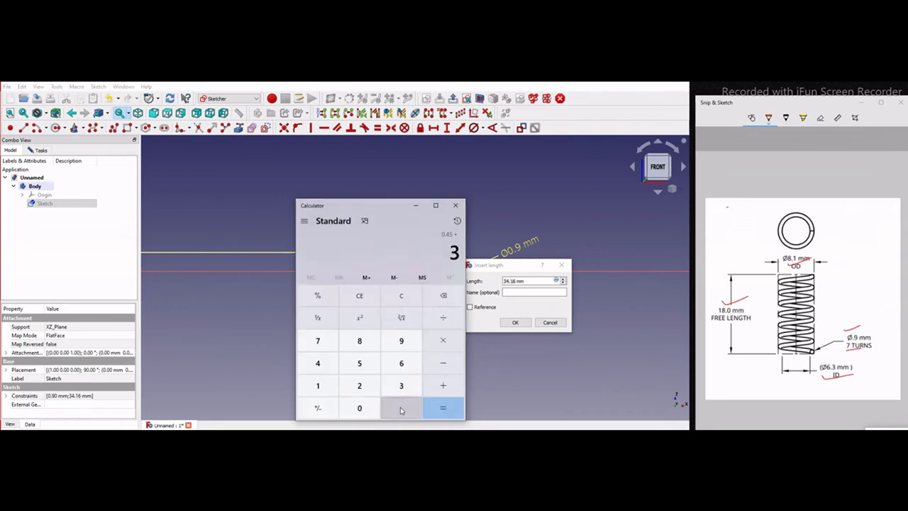
left_click(401, 408)
left_click(317, 385)
left_click(359, 365)
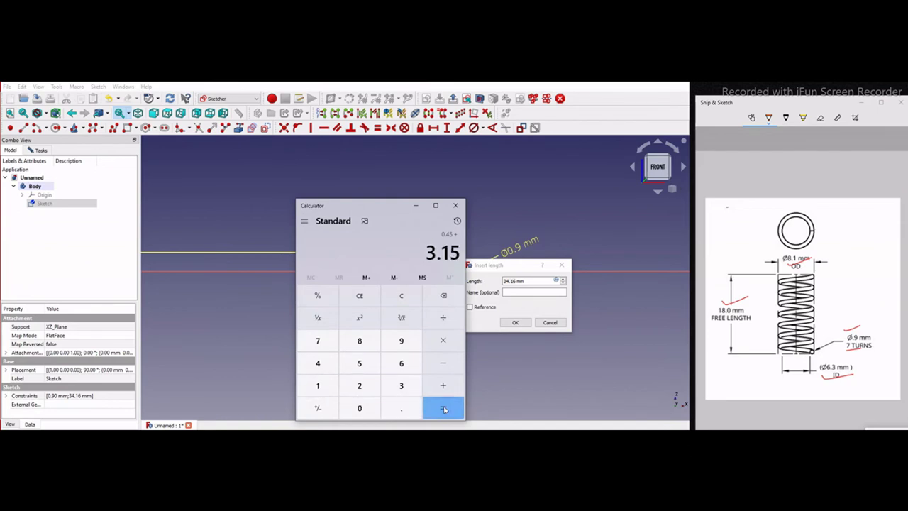
left_click(443, 408)
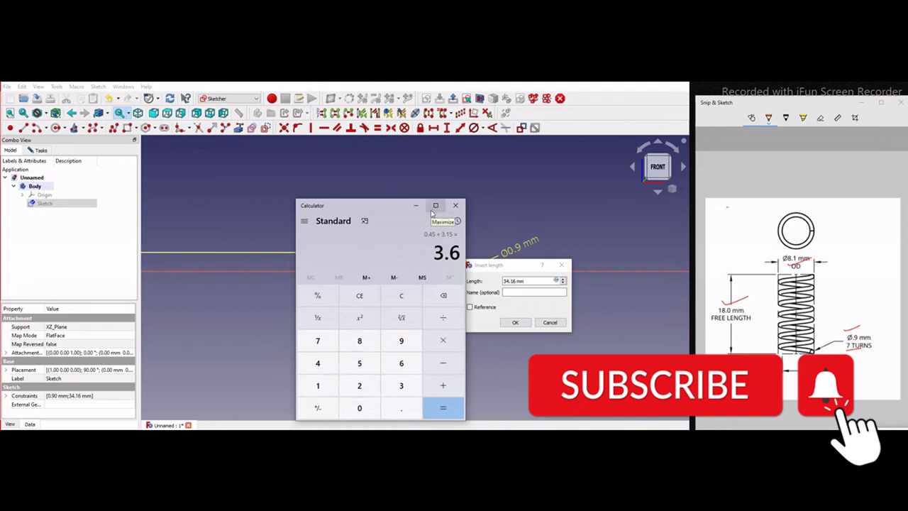
left_click(416, 205)
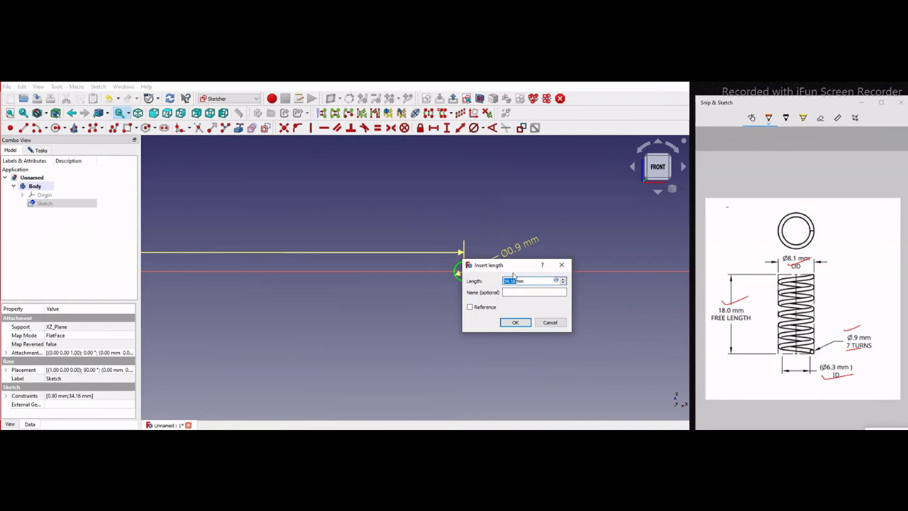
Set the circle centre 3.6 mm from the vertical axis and close the sketch.
type("3.")
key("Escape")
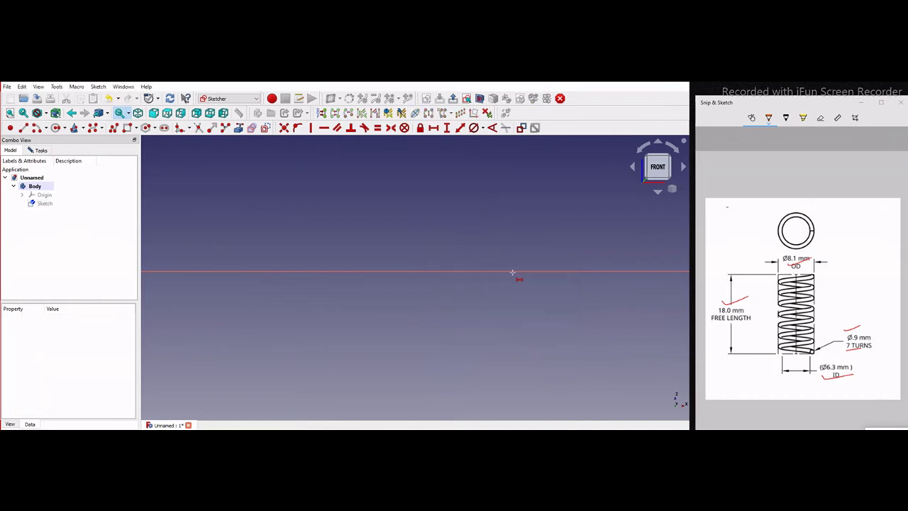
scroll(241, 287, "down", 3)
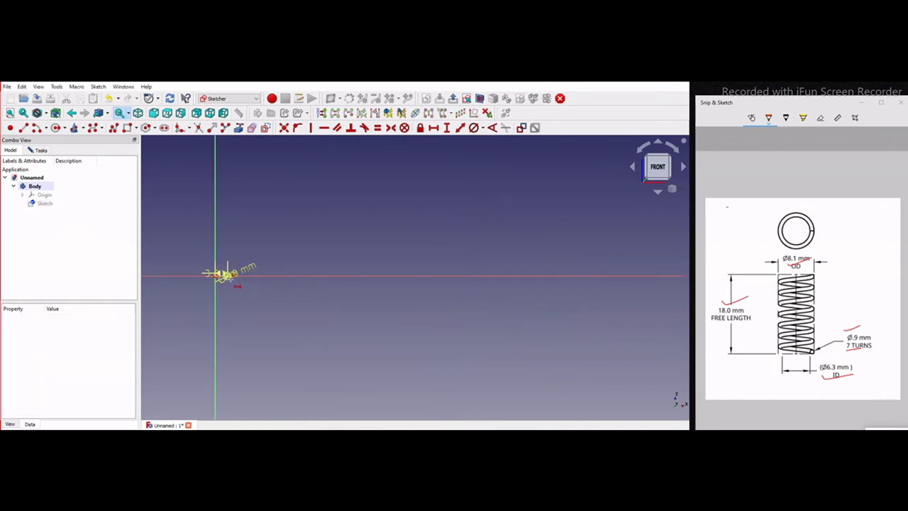
scroll(190, 254, "up", 5)
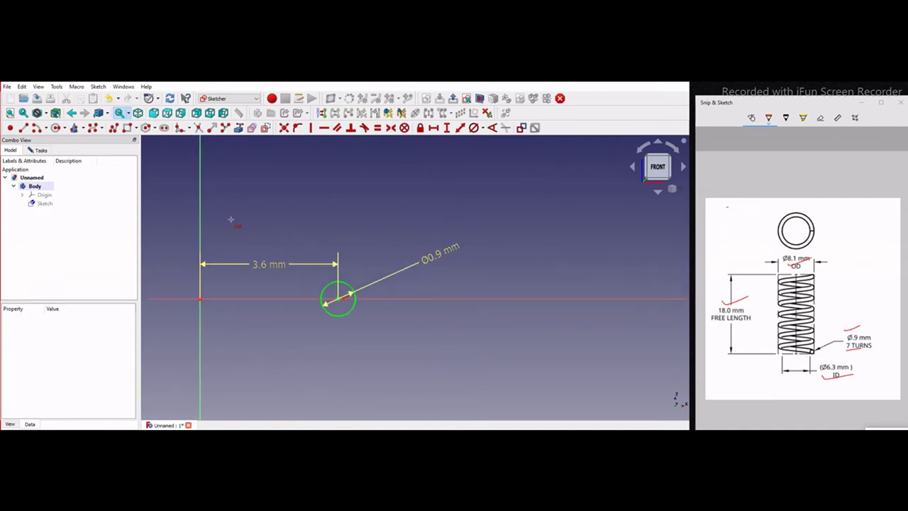
left_click(39, 150)
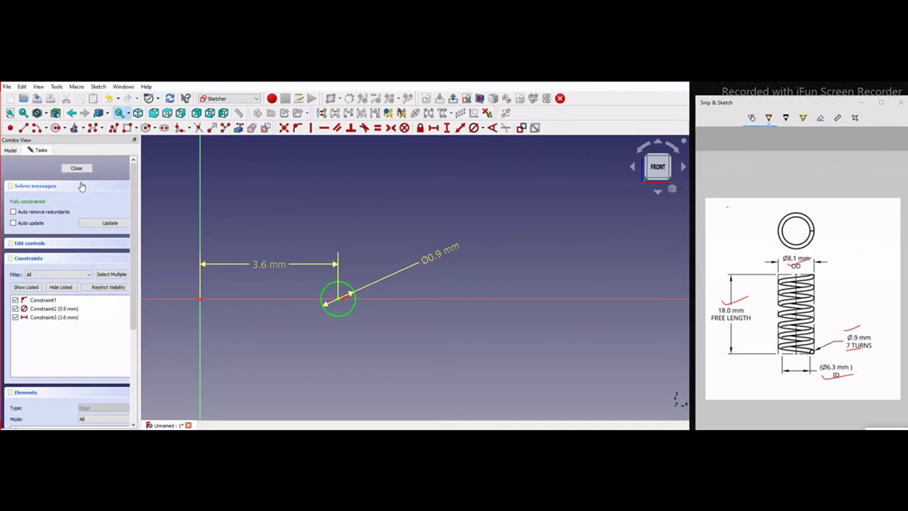
left_click(78, 168)
Create an additive helix from the sketch and fit it in the view.
left_click(347, 276)
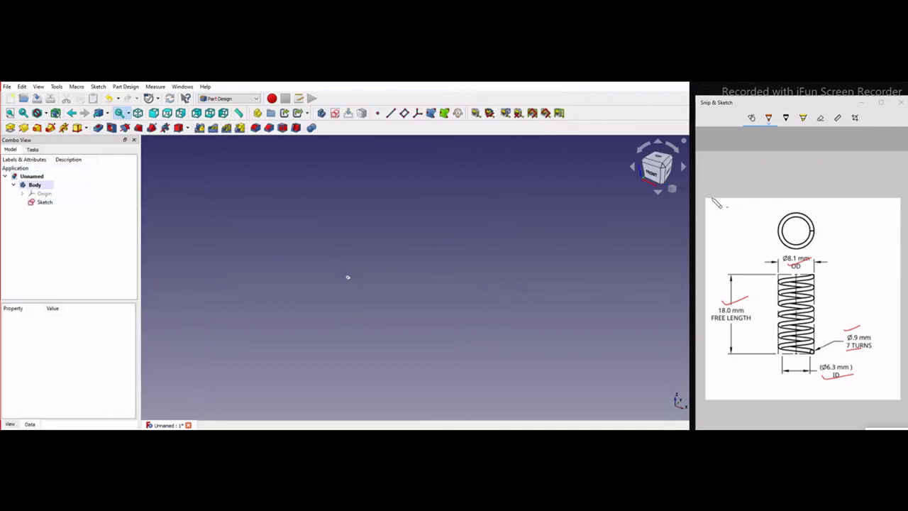
left_click(673, 187)
left_click(660, 227)
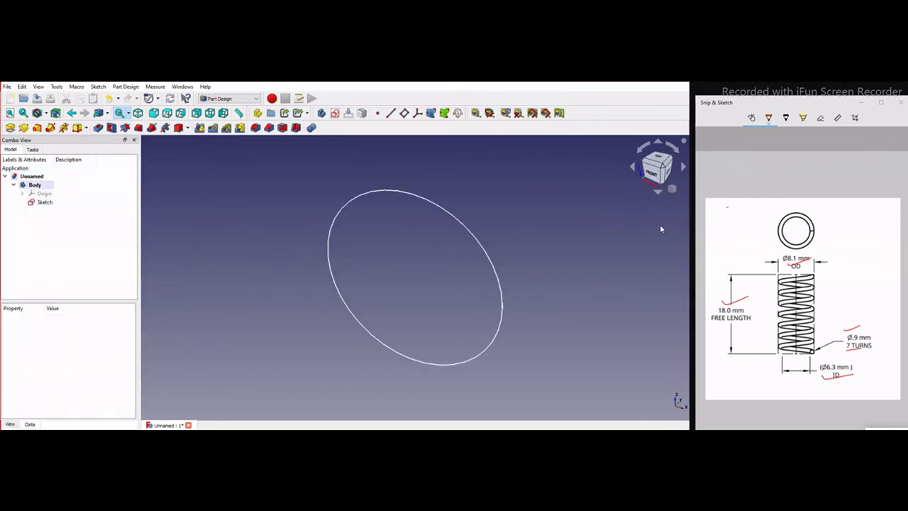
scroll(309, 290, "down", 2)
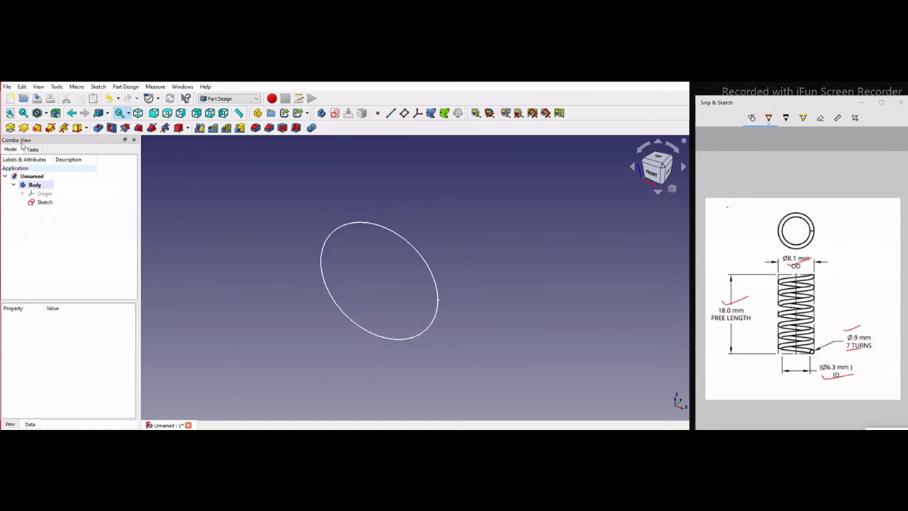
left_click(62, 127)
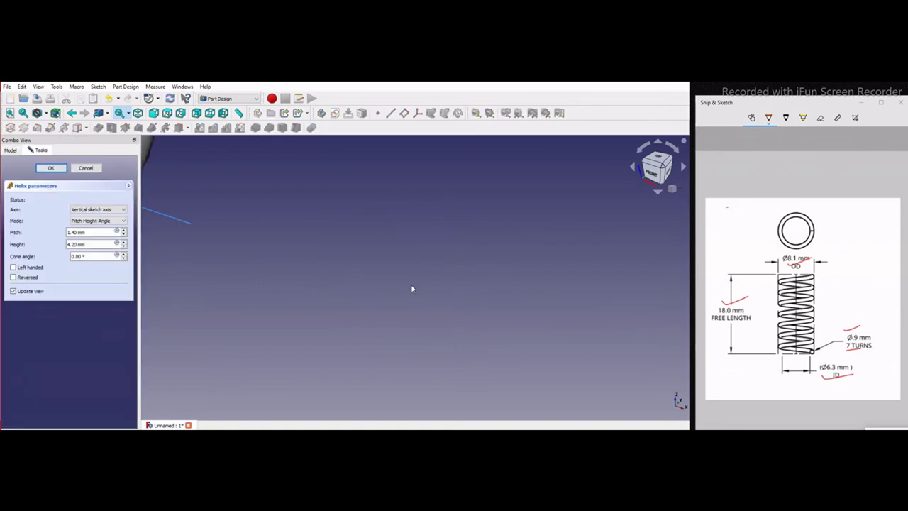
scroll(432, 305, "up", 1)
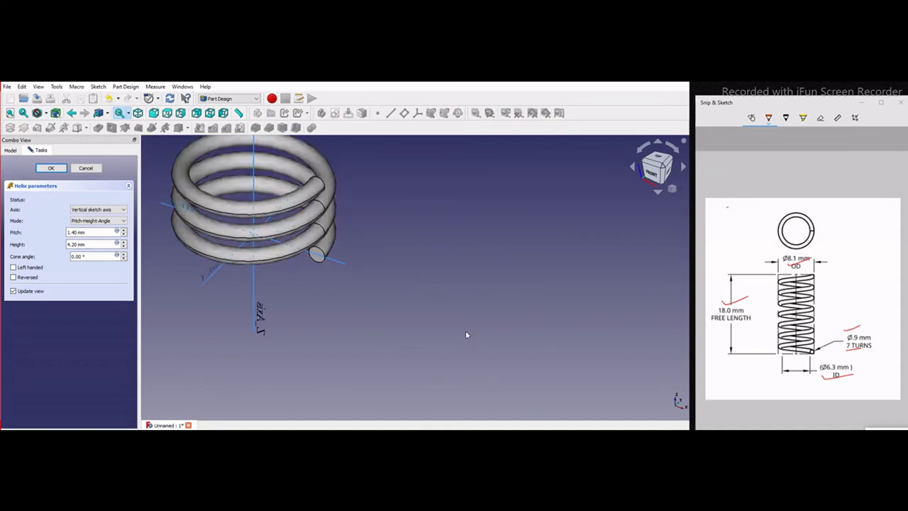
key("v")
key("f")
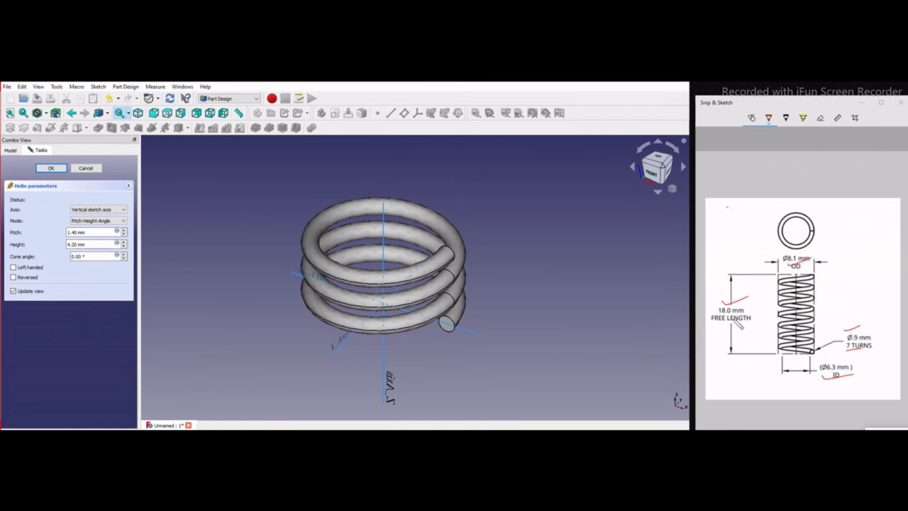
Set the helix height to 18 mm.
triple_click(89, 244)
type("18")
key("Return")
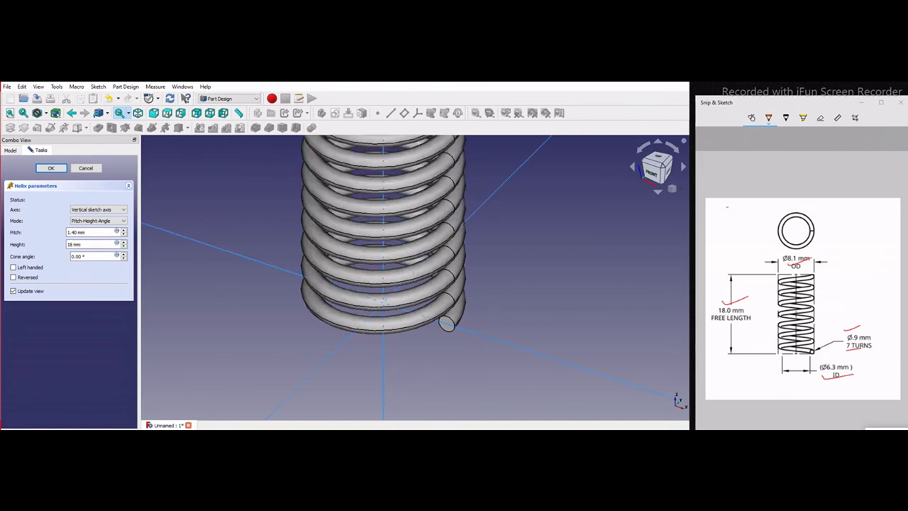
Switch to the front view and change the helix pitch to 2 mm.
left_click(654, 175)
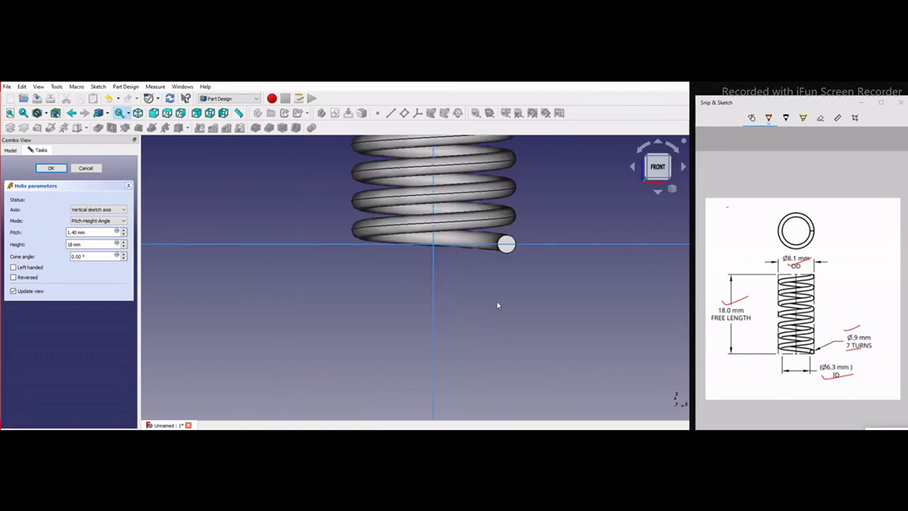
scroll(468, 319, "down", 4)
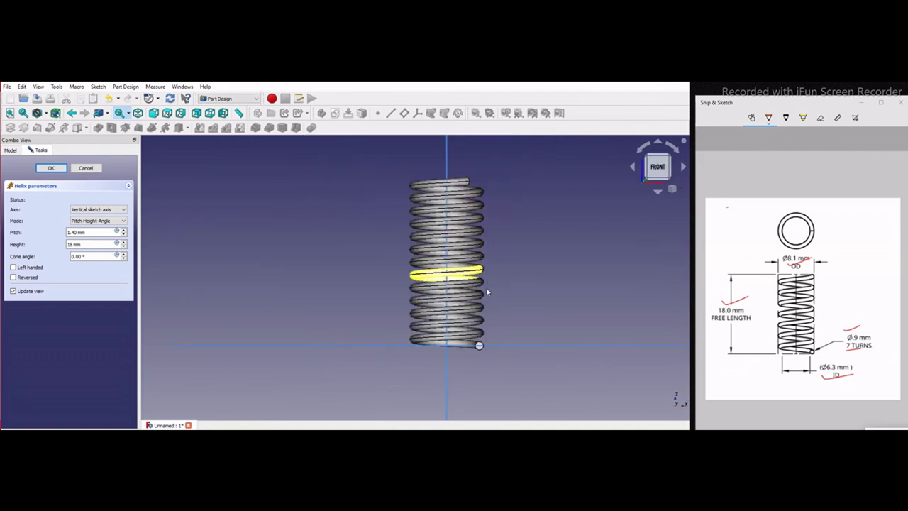
scroll(487, 284, "up", 3)
scroll(312, 307, "down", 2)
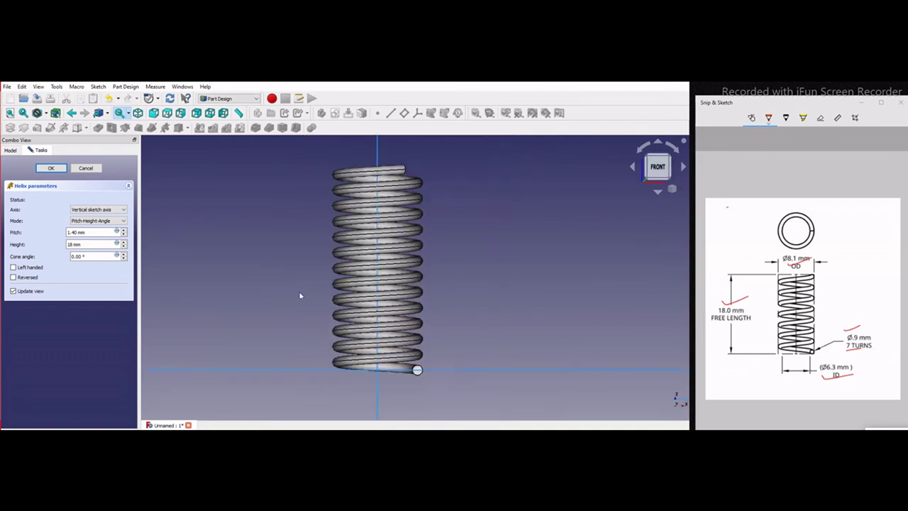
left_click_drag(86, 232, 22, 229)
type("2")
key("Return")
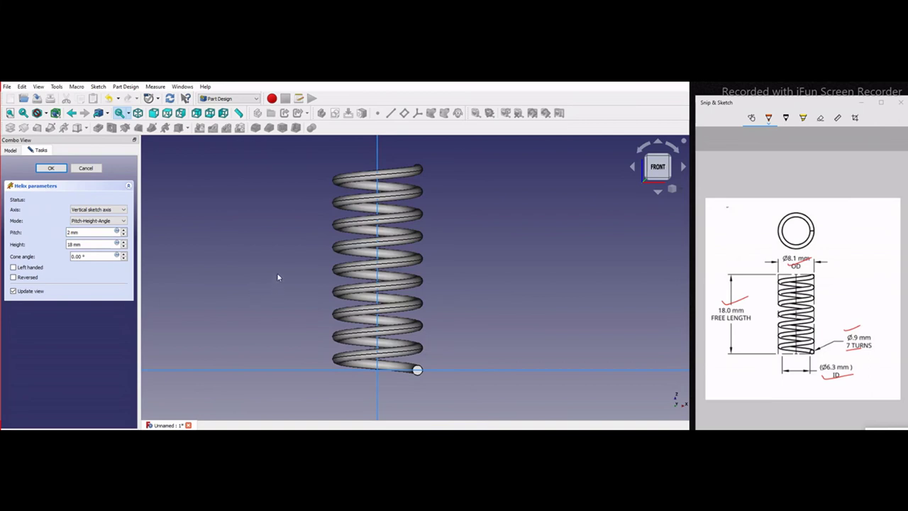
Accept the helix feature and compare it in isometric and front views.
left_click(43, 170)
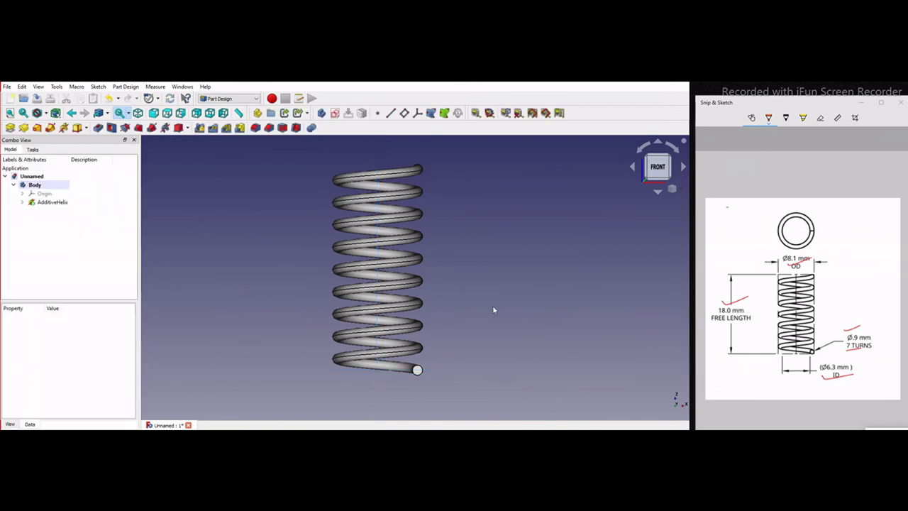
left_click(673, 188)
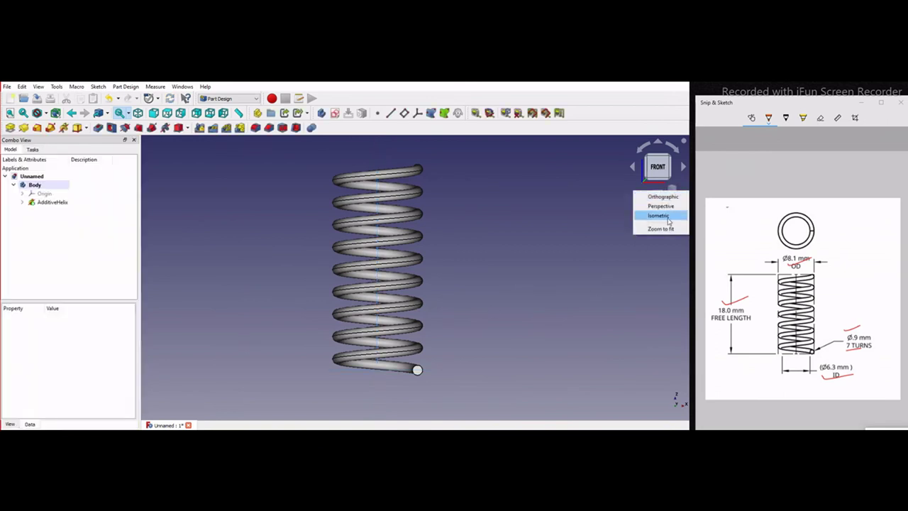
left_click(658, 216)
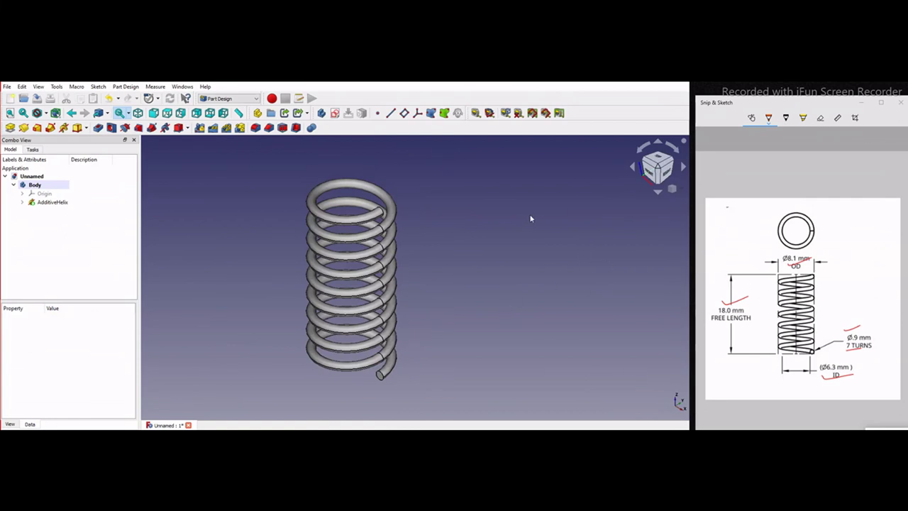
left_click(650, 177)
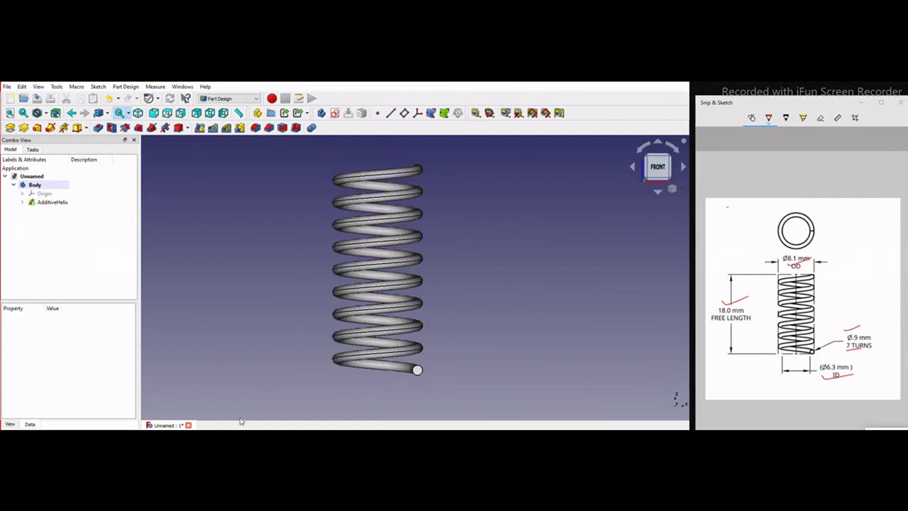
scroll(240, 422, "down", 2)
scroll(264, 415, "up", 4)
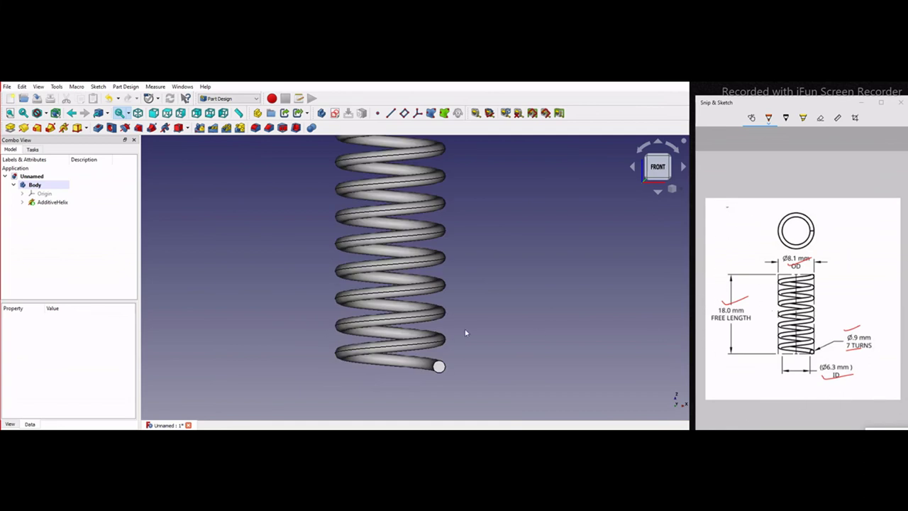
scroll(449, 354, "down", 2)
Switch to isometric view and expand AdditiveHelix to show its Sketch.
left_click(673, 189)
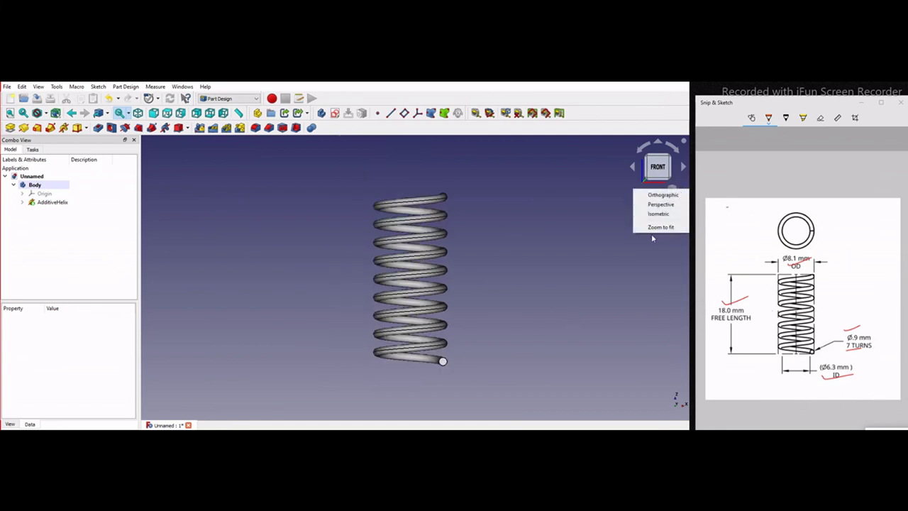
left_click(654, 217)
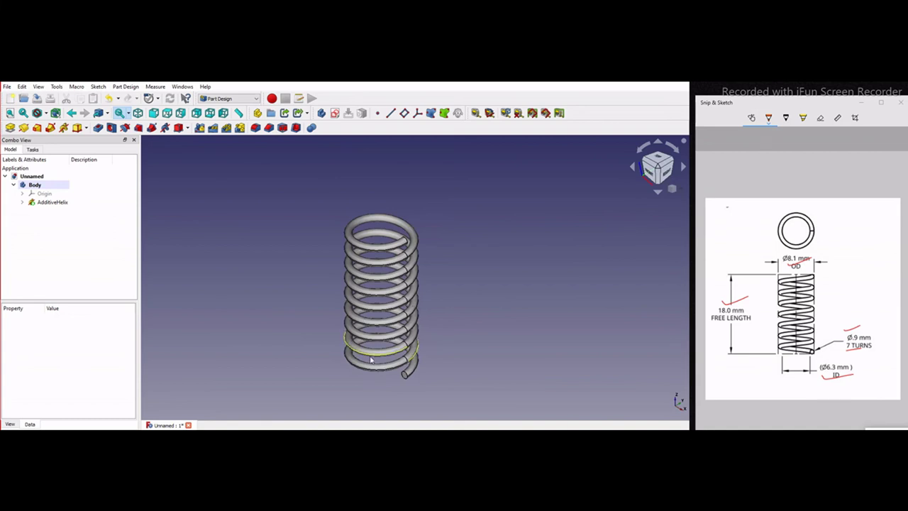
scroll(320, 346, "up", 1)
scroll(265, 326, "down", 1)
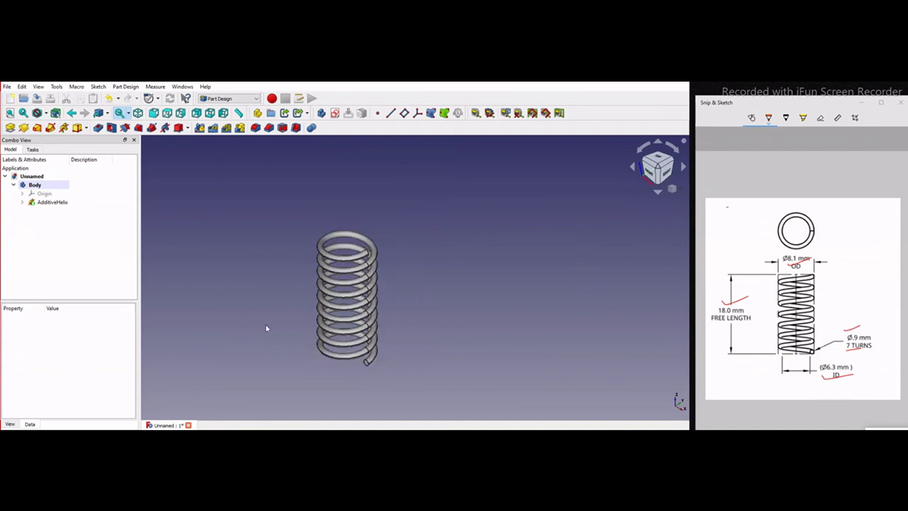
scroll(299, 318, "up", 1)
left_click(22, 203)
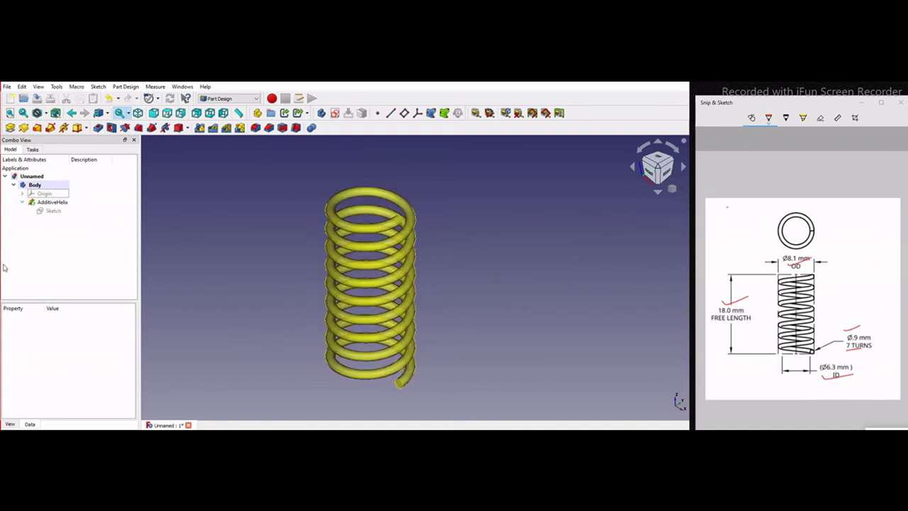
right_click(56, 205)
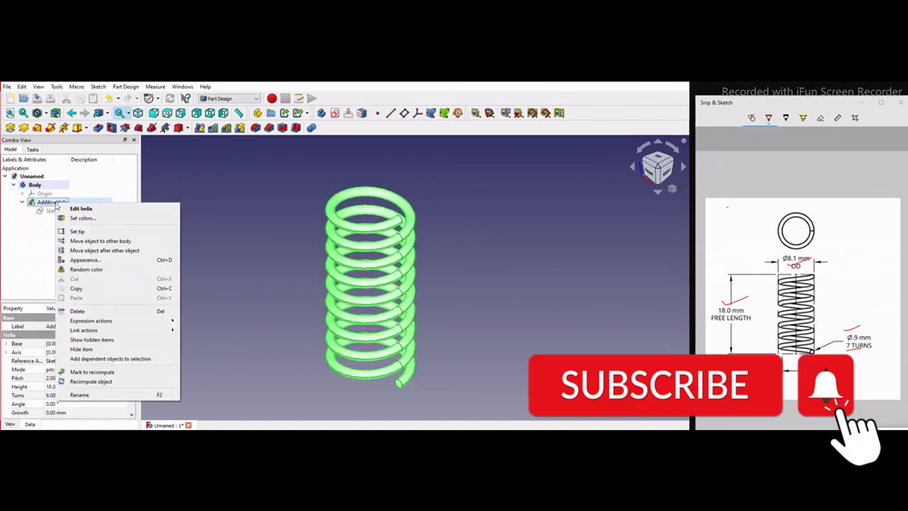
left_click(82, 210)
left_click(70, 244)
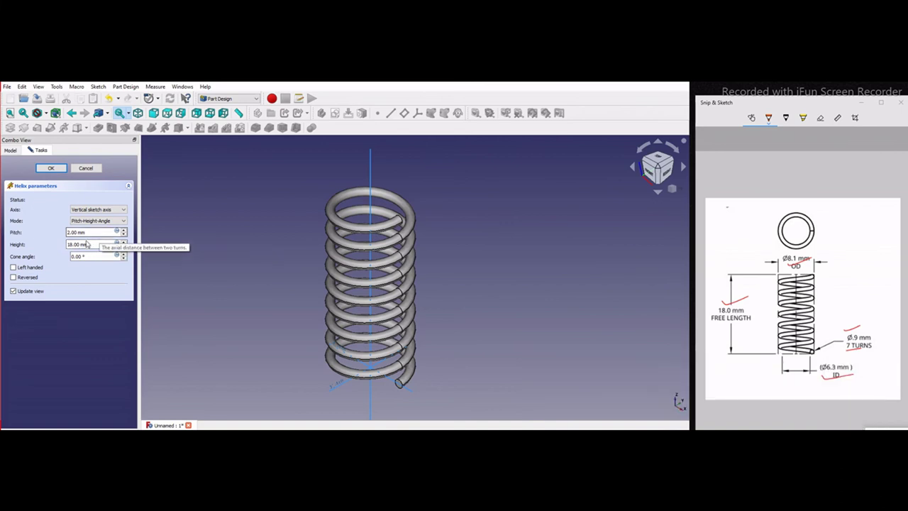
left_click(14, 268)
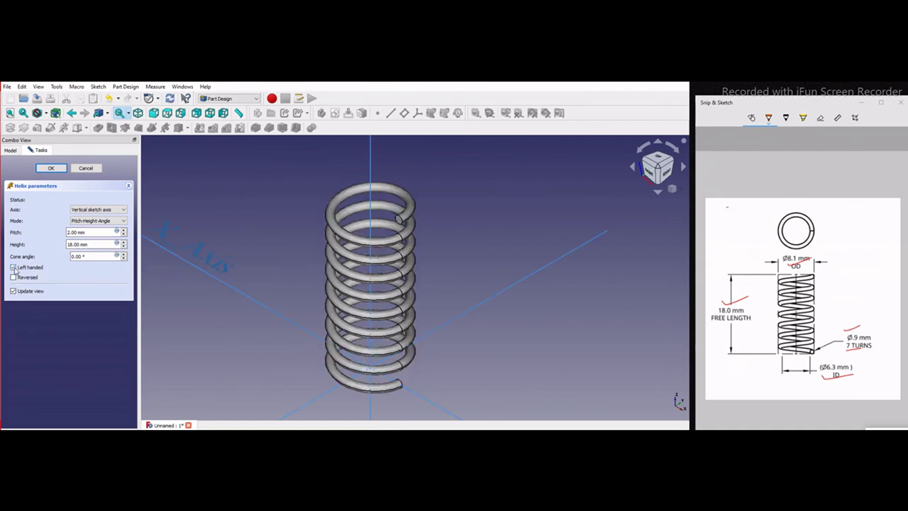
left_click(14, 268)
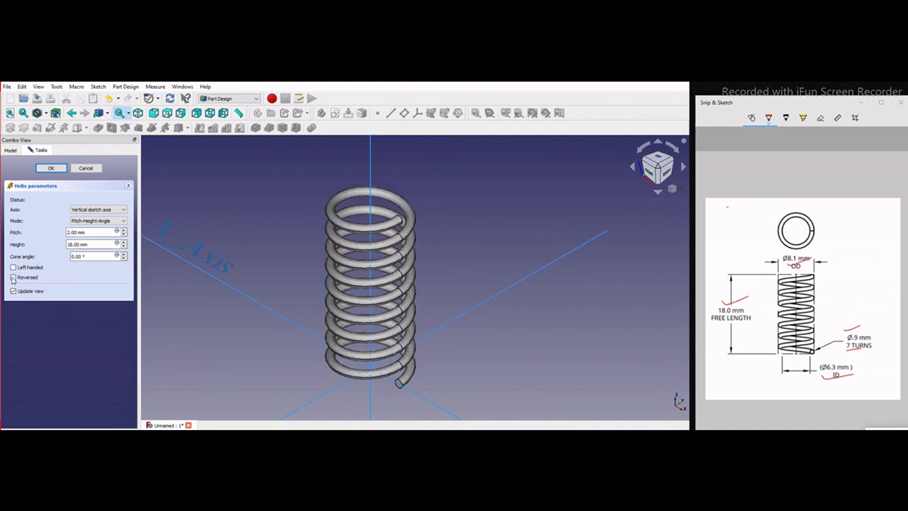
left_click(13, 278)
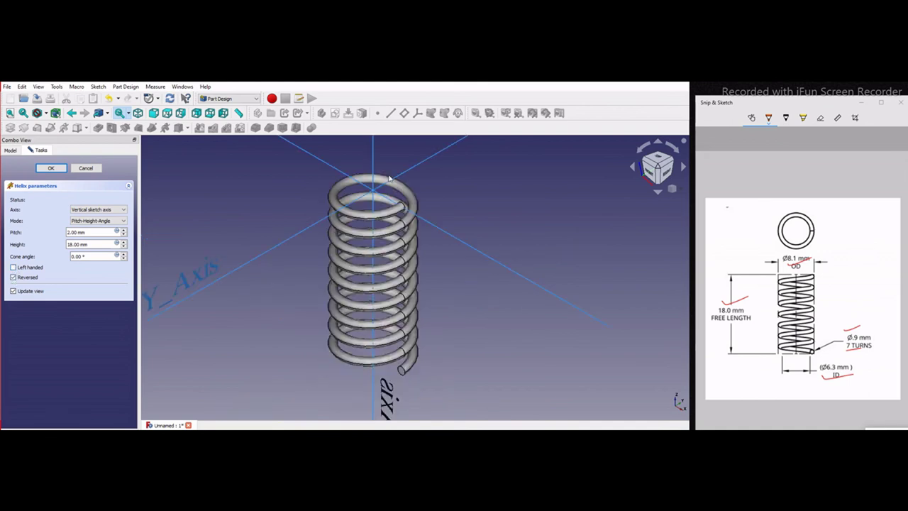
scroll(386, 253, "down", 3)
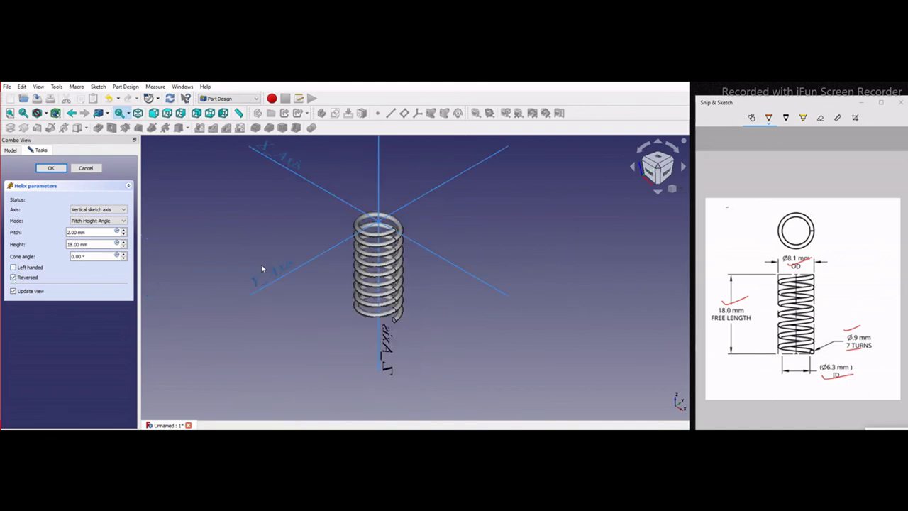
left_click(12, 277)
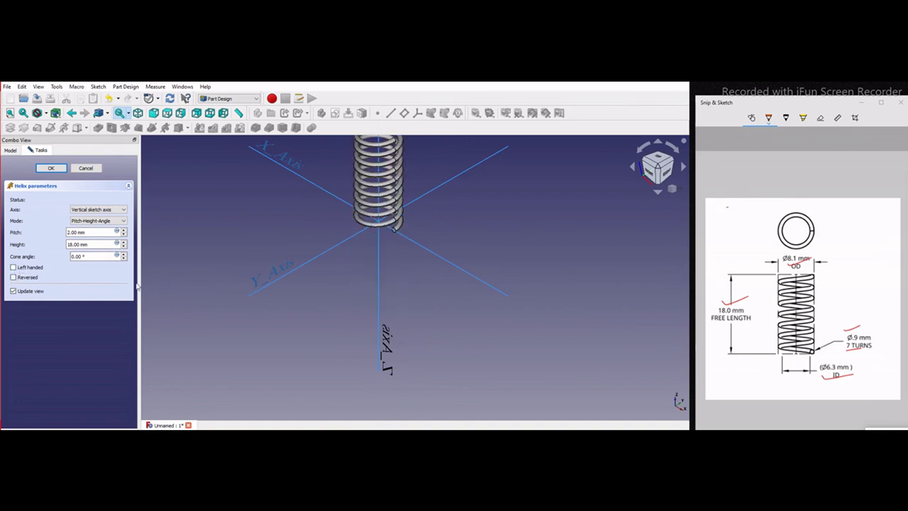
scroll(343, 305, "down", 3)
scroll(360, 222, "up", 5)
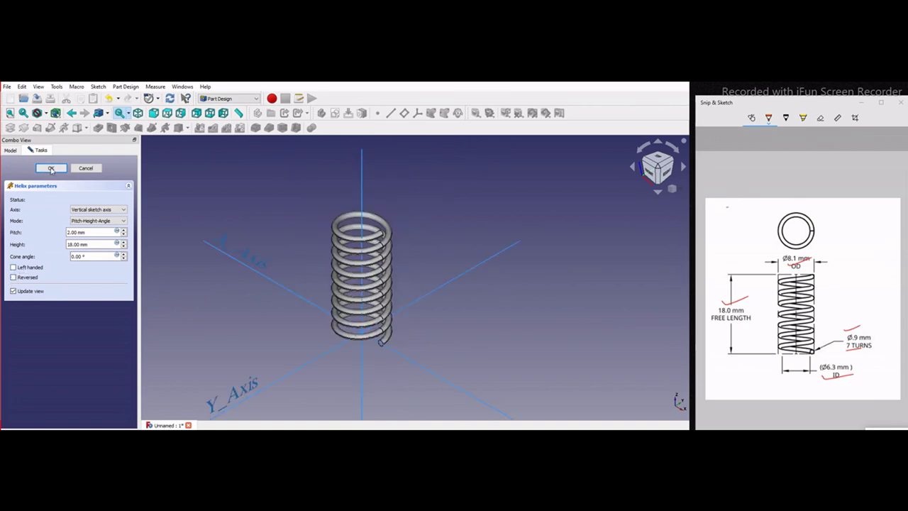
left_click(46, 172)
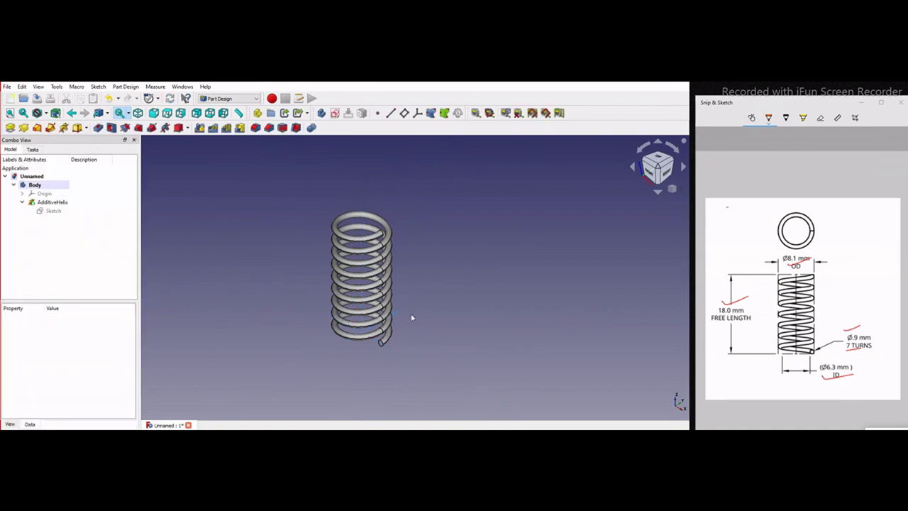
left_click(650, 175)
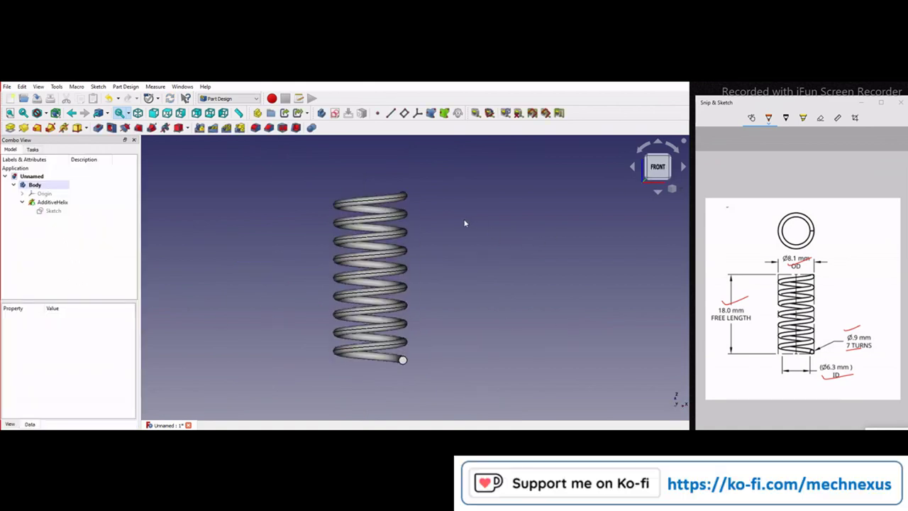
scroll(473, 308, "up", 2)
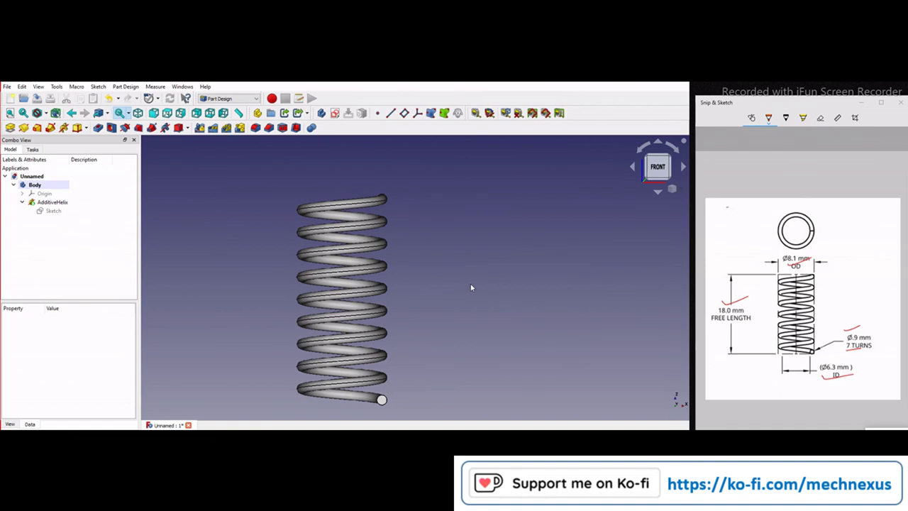
scroll(470, 282, "down", 1)
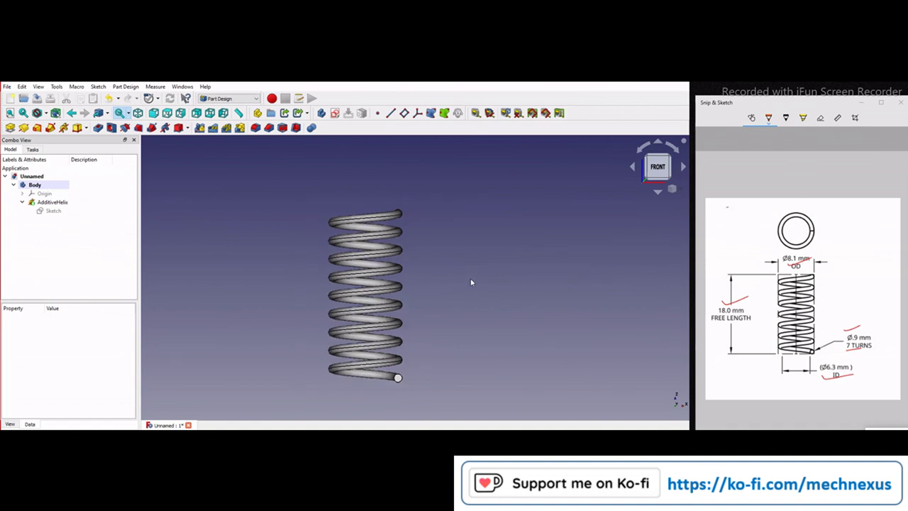
scroll(470, 282, "down", 1)
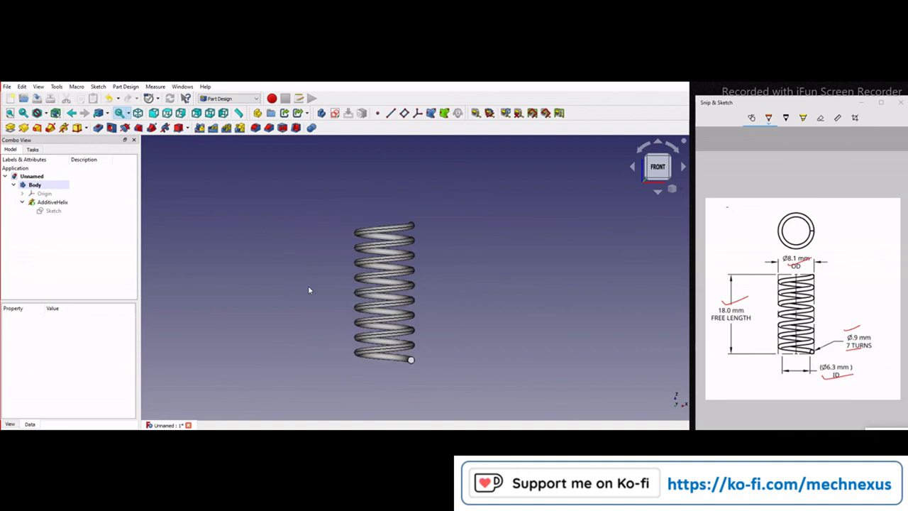
scroll(307, 285, "up", 2)
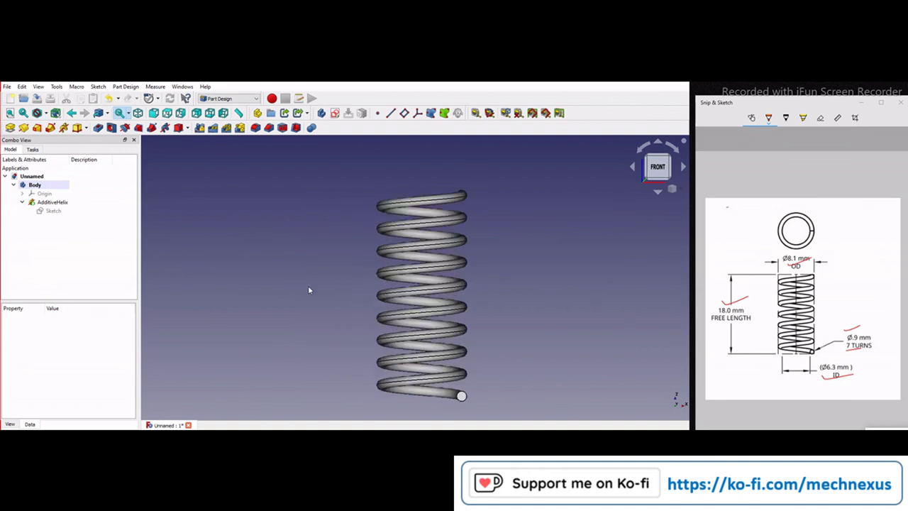